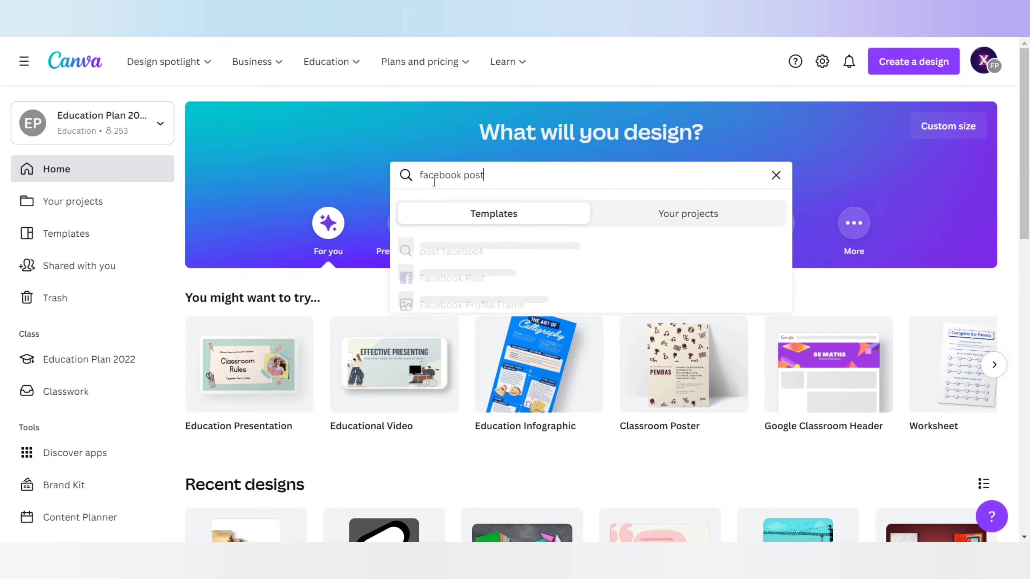
- Create a blank Facebook Post design and search the photo library for "tree"
click(470, 280)
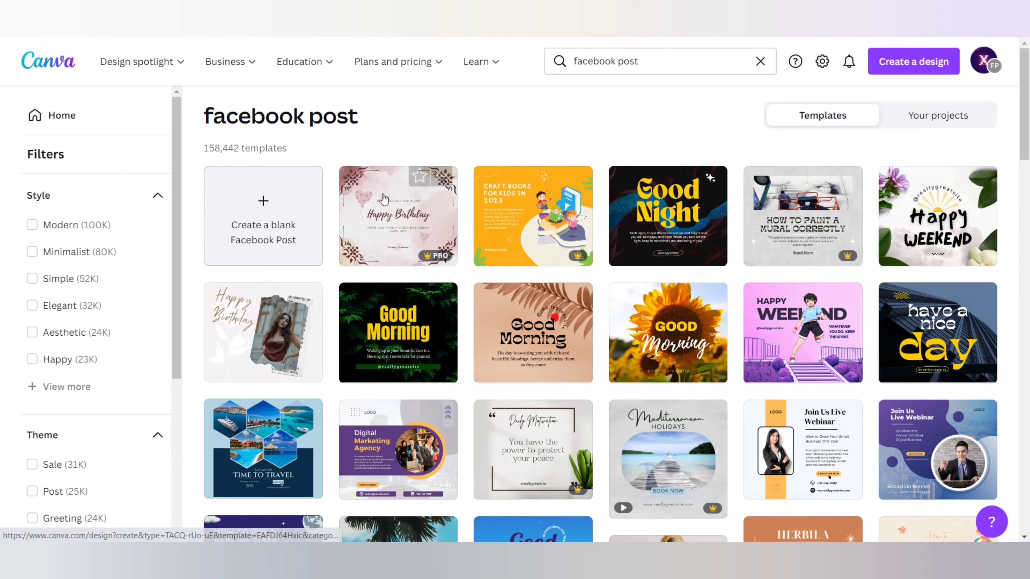
text(tree)
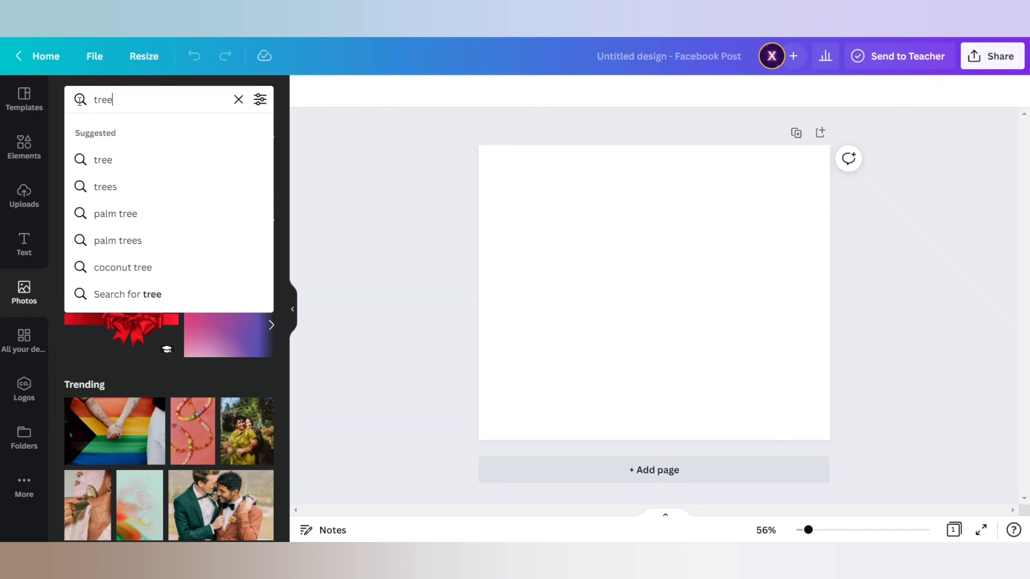
click(110, 161)
- Add the photo of the orange autumn tree on a golden hillside to the blank page
scroll(174, 253, down, 1)
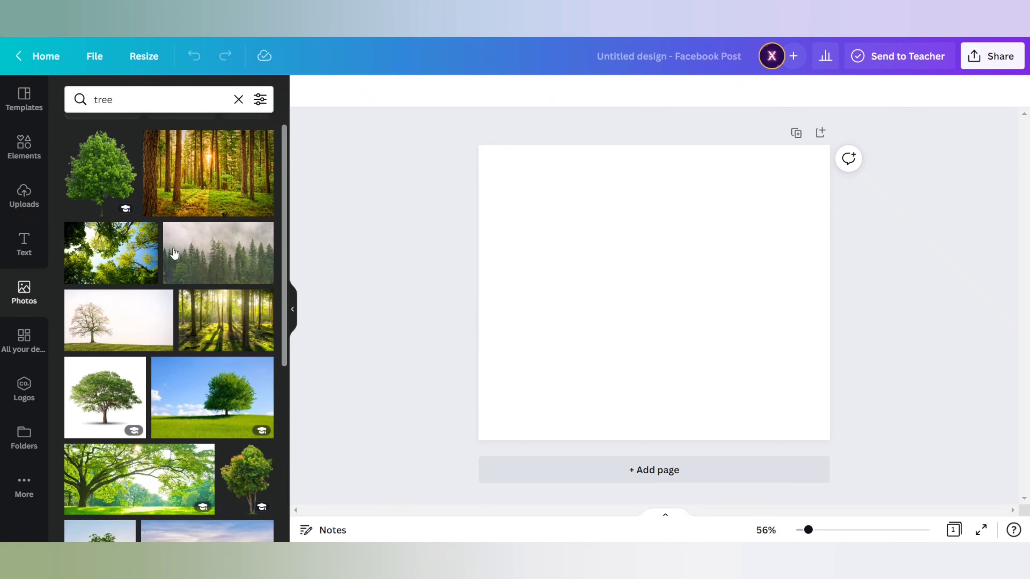
scroll(175, 253, down, 10)
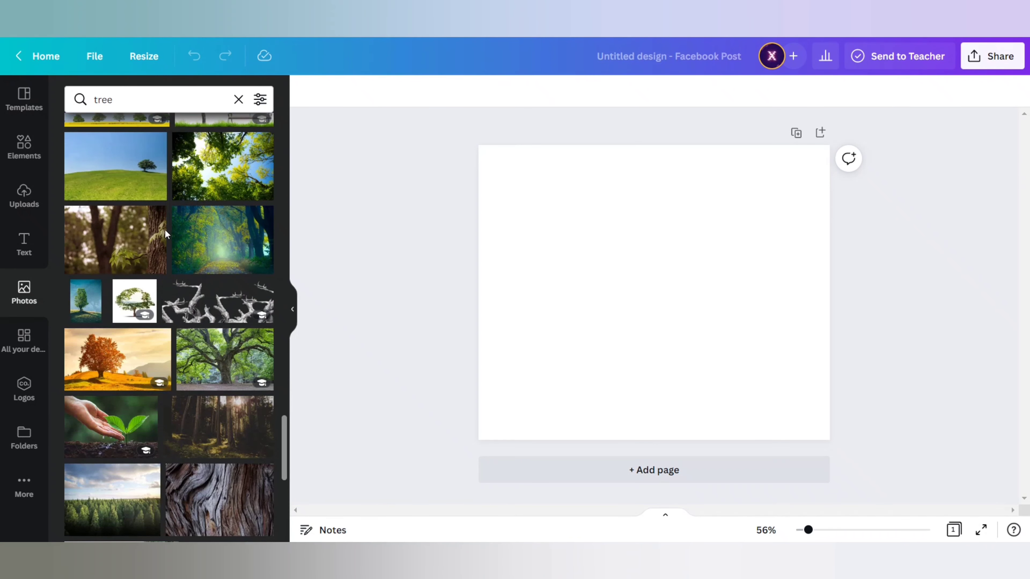
scroll(165, 232, down, 3)
click(107, 229)
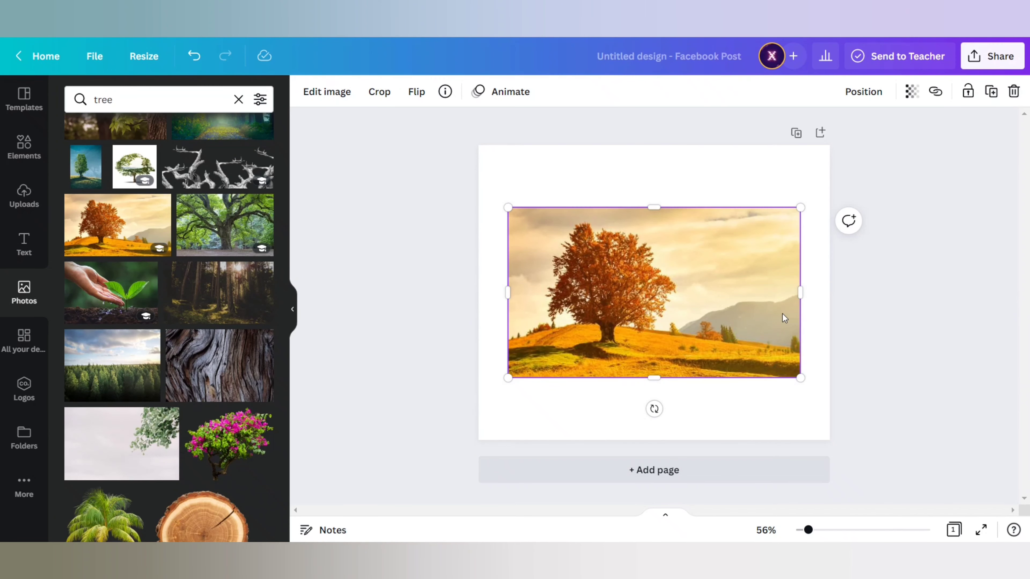
- Enlarge the tree photo and crop its right side away, leaving a tall strip near the page's left edge
drag(509, 378, 449, 413)
drag(583, 321, 627, 310)
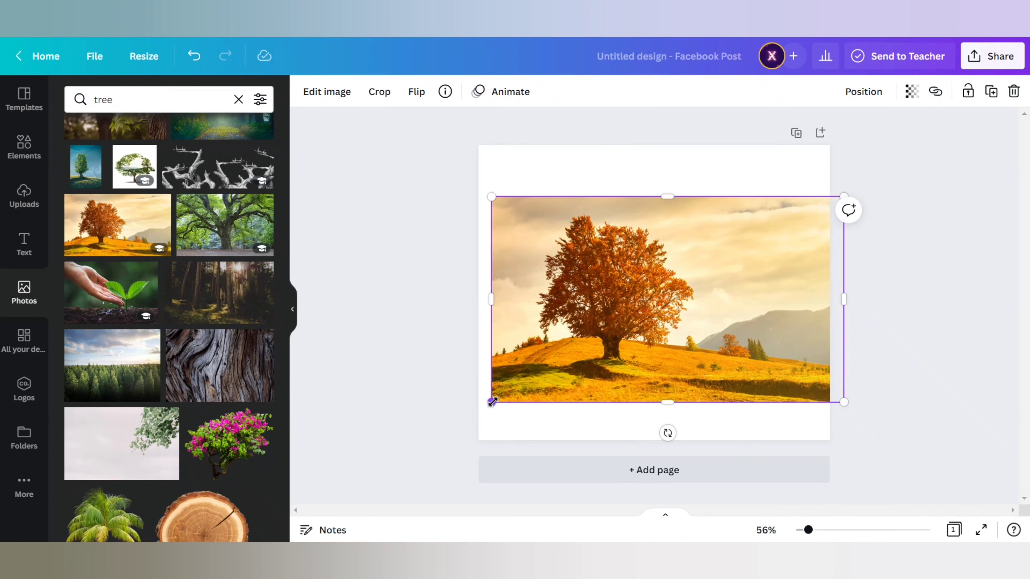
drag(492, 401, 473, 412)
drag(574, 328, 592, 320)
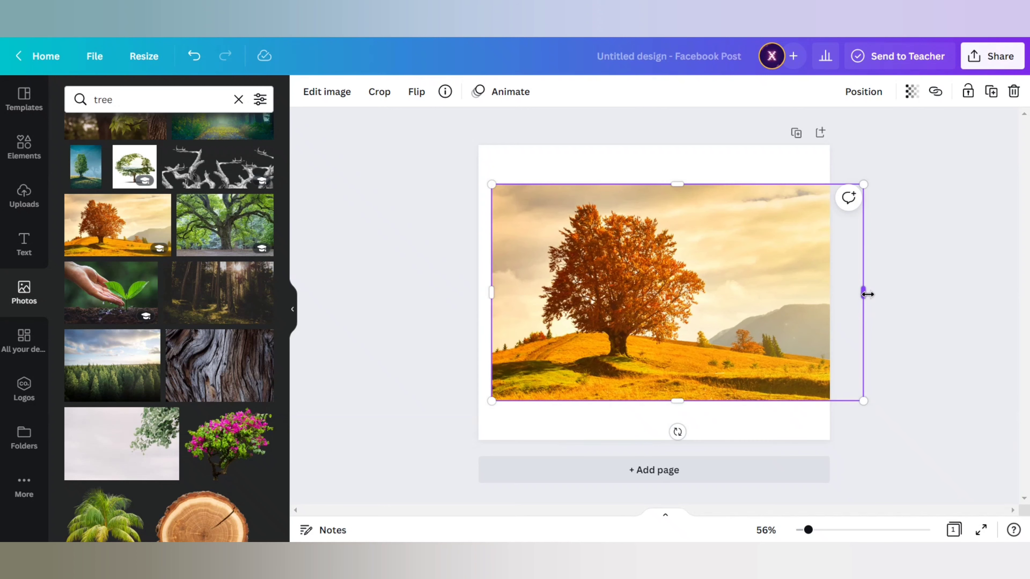
drag(860, 292, 600, 308)
- Add a second copy of the tree photo and crop it to a slightly shorter strip about 169 wide beside the first
click(110, 235)
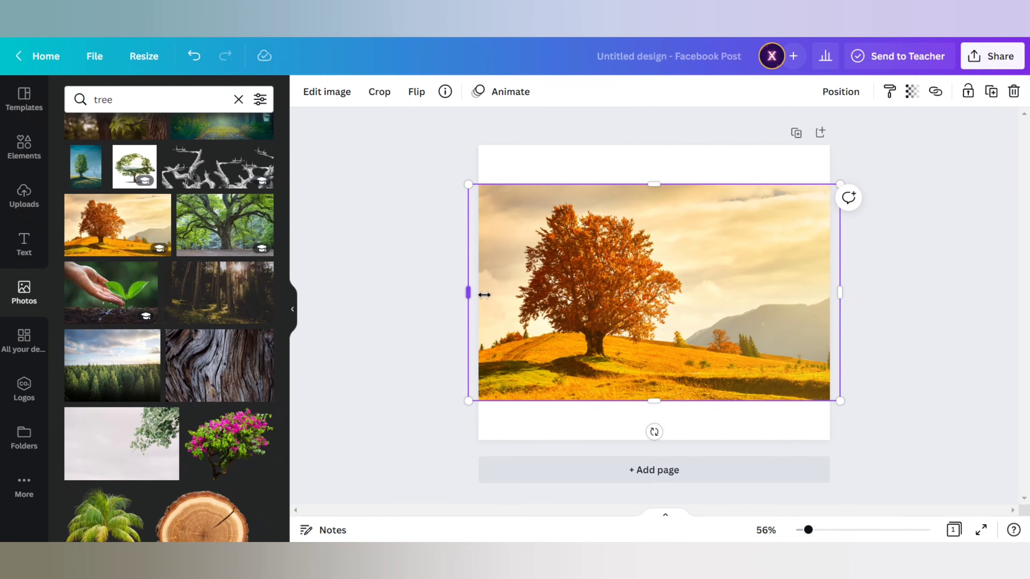
drag(485, 295, 555, 295)
drag(837, 292, 621, 314)
drag(586, 401, 586, 392)
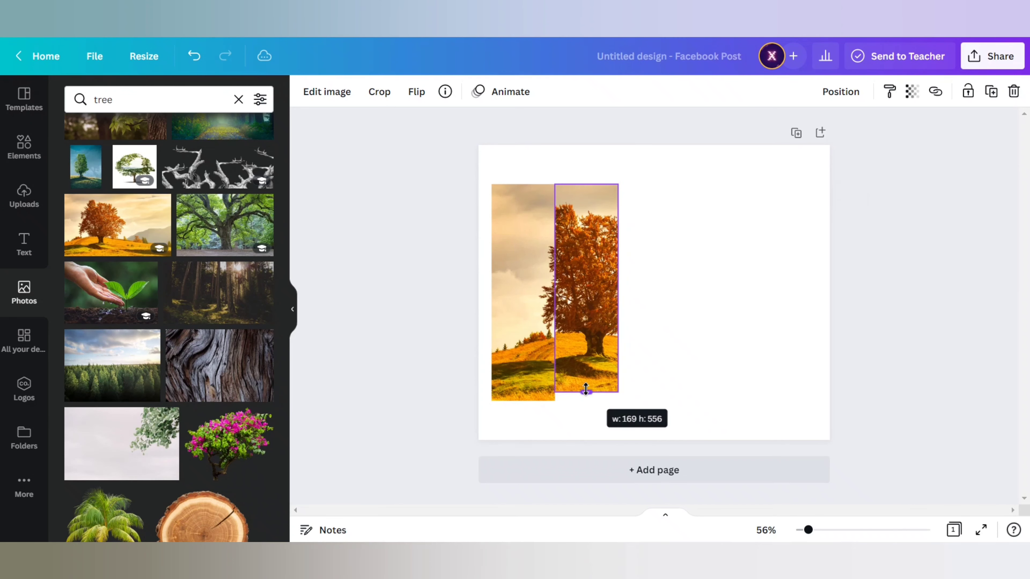
drag(587, 185, 587, 195)
drag(587, 390, 586, 388)
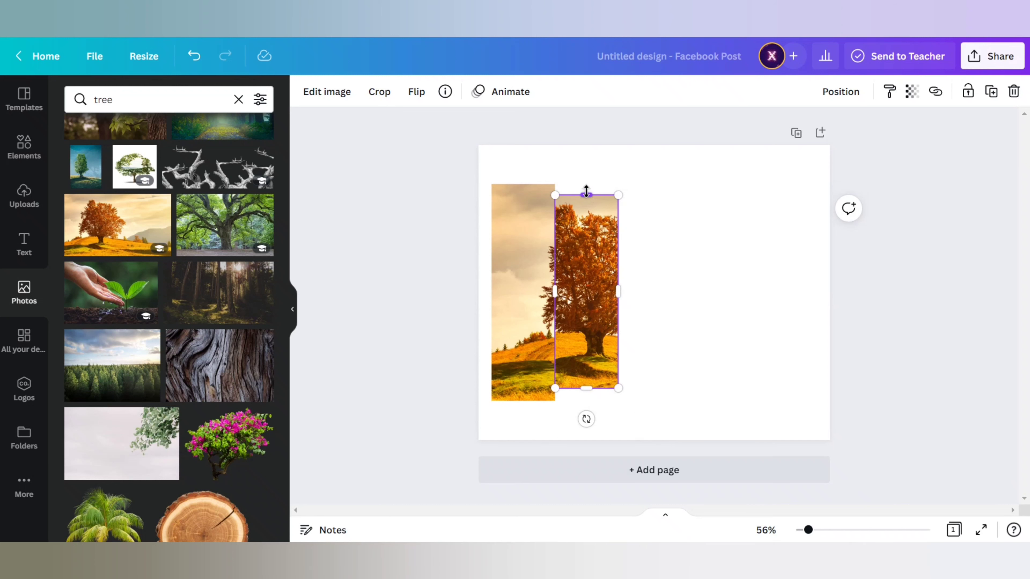
drag(586, 191, 586, 189)
drag(583, 386, 581, 388)
- Reposition the picture inside the second strip's crop so the tree sits further right
double_click(585, 317)
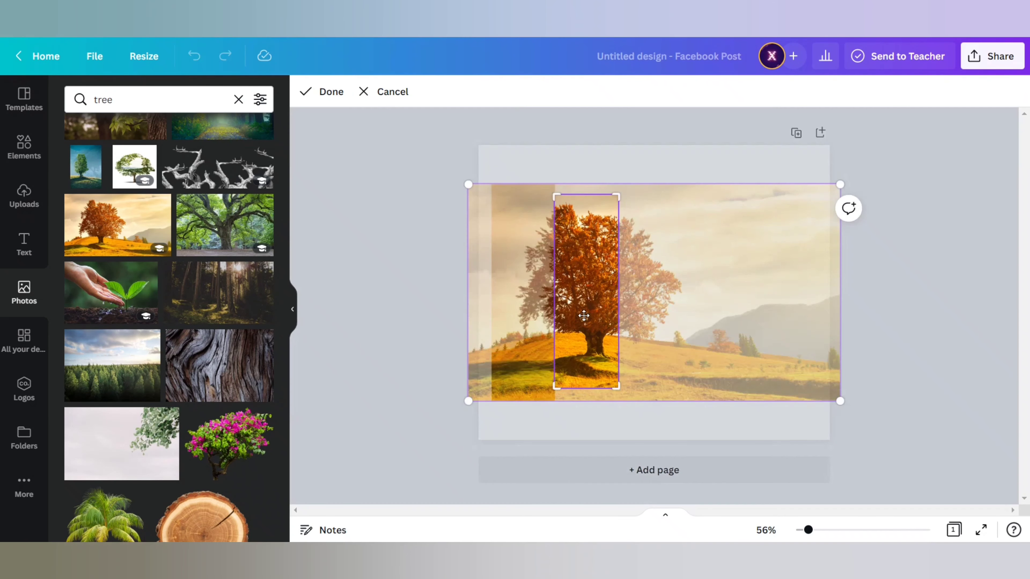
drag(585, 317, 604, 300)
click(697, 177)
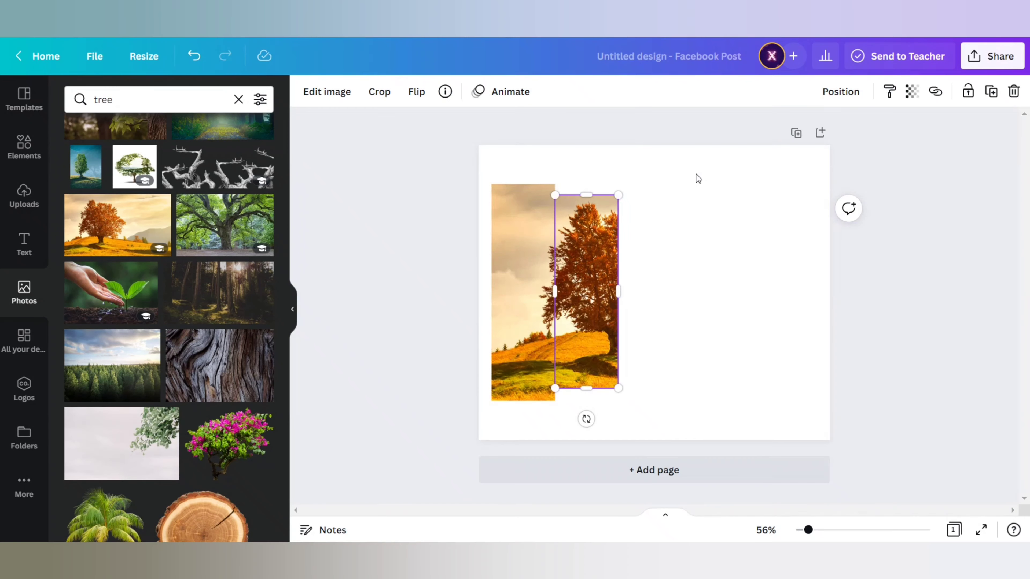
click(696, 178)
- Add a third copy of the tree photo as a shorter strip beside the second, with its picture shifted to continue the tree
click(116, 228)
drag(490, 297, 612, 299)
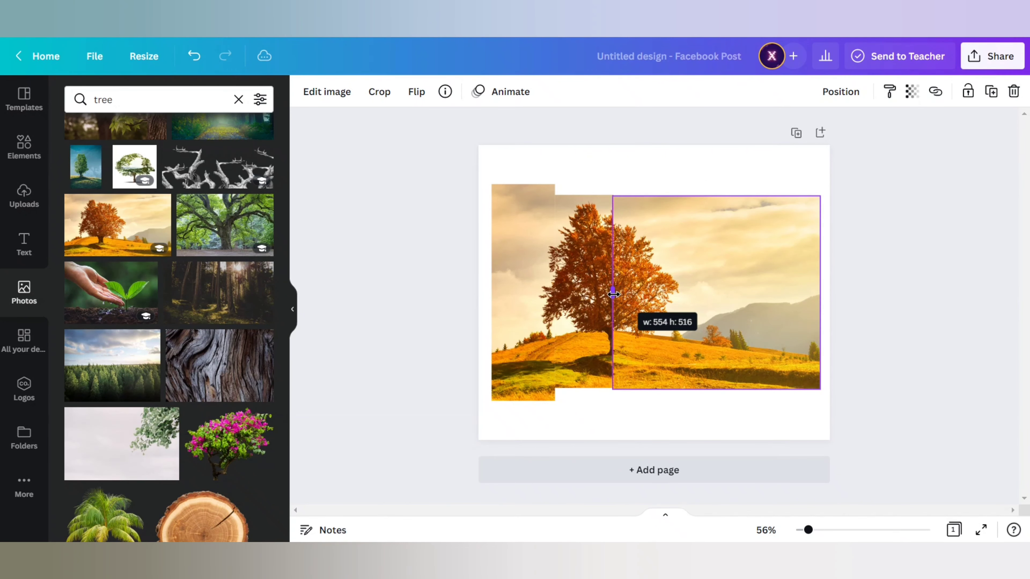
drag(820, 292, 671, 292)
drag(643, 386, 642, 373)
drag(643, 196, 644, 207)
double_click(642, 303)
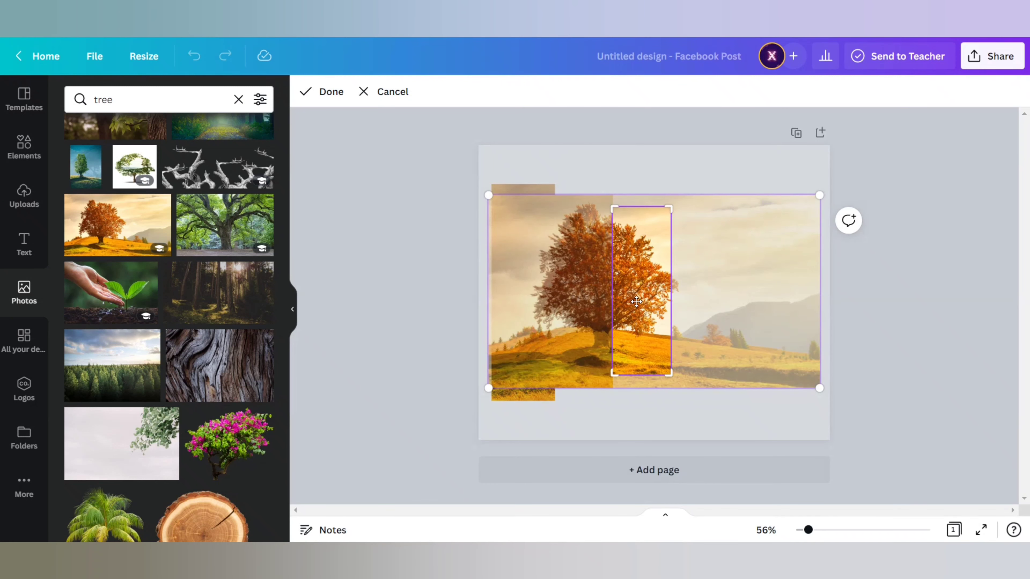
drag(636, 302, 646, 299)
- Add a fourth copy of the tree photo and crop it to a still shorter strip beside the third
click(150, 230)
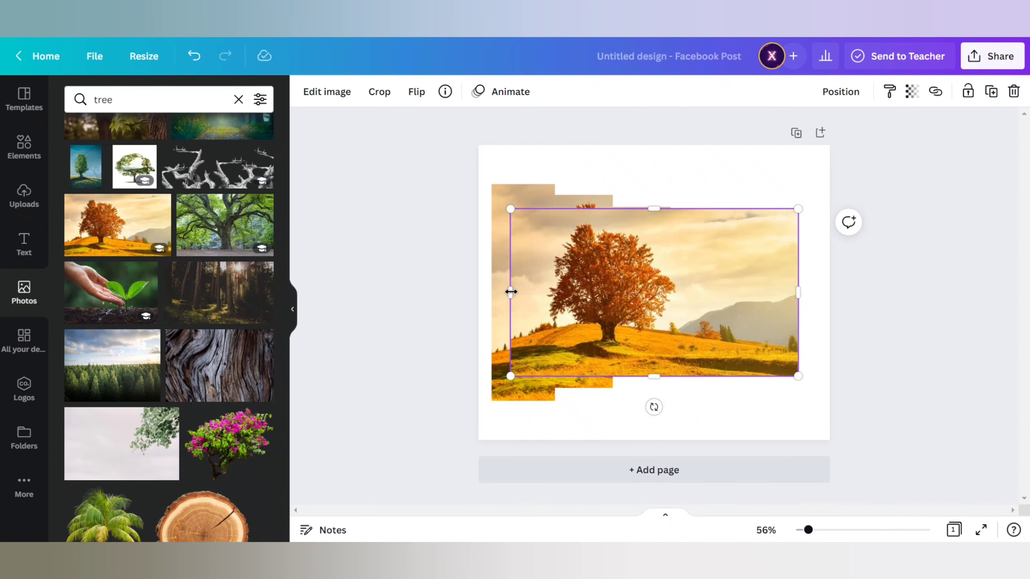
drag(512, 292, 671, 306)
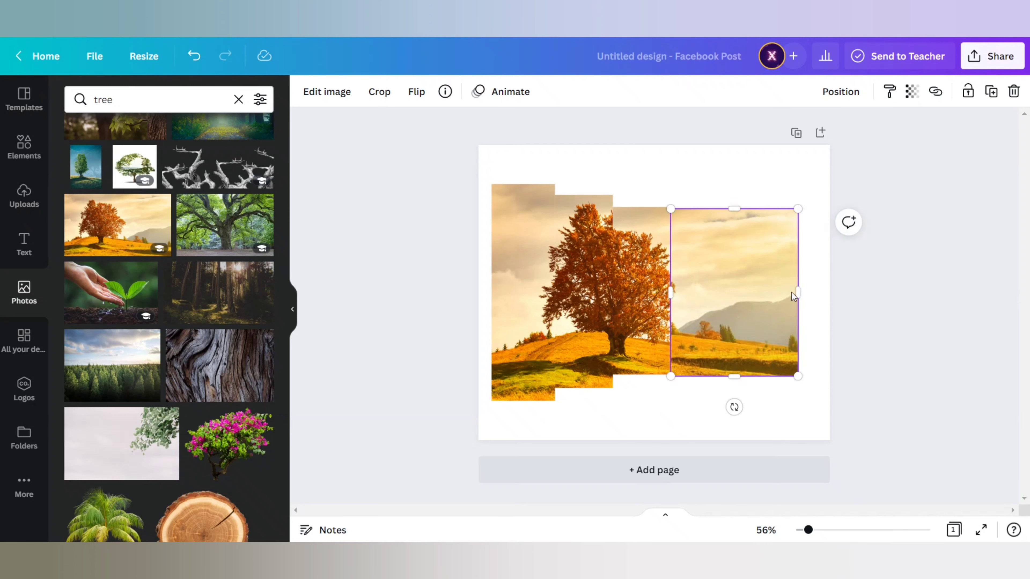
drag(795, 292, 729, 292)
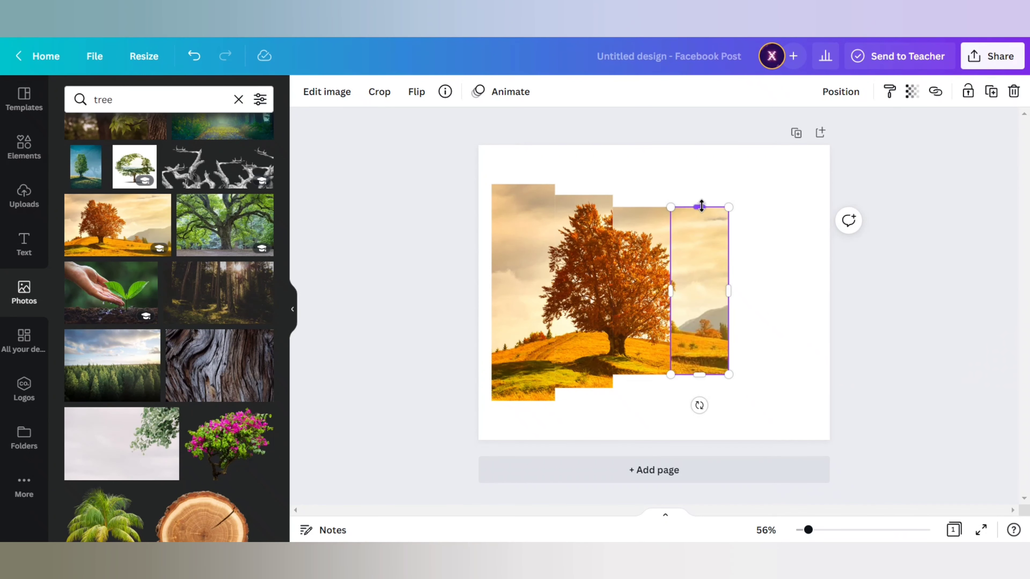
drag(700, 208, 702, 216)
drag(701, 375, 701, 360)
- Shift the picture inside the fourth strip's crop to the right to line up with the third strip
double_click(692, 316)
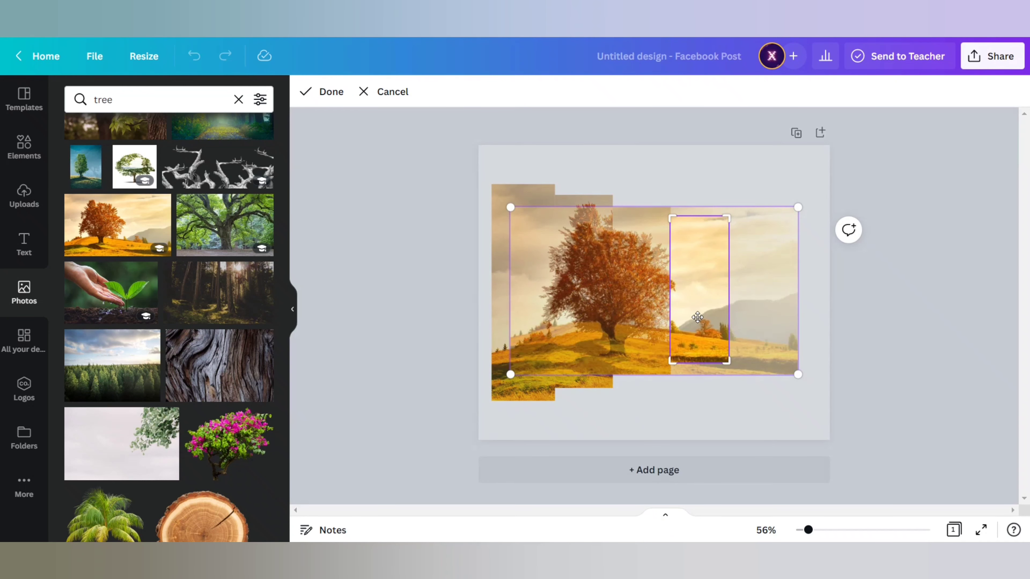
drag(698, 318, 702, 280)
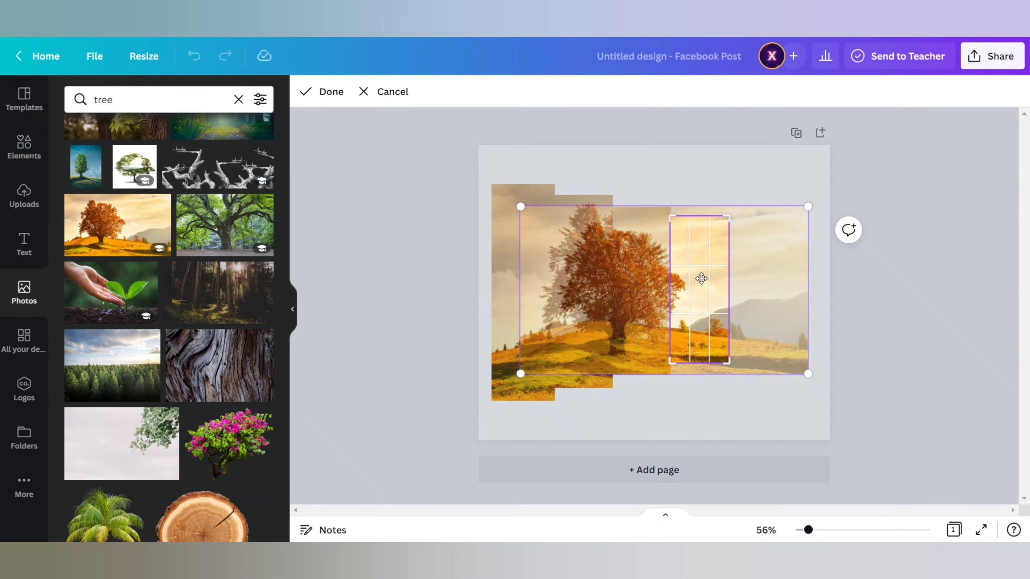
click(728, 185)
- Add a fifth copy of the tree photo and crop it to a shorter strip beside the fourth
click(107, 227)
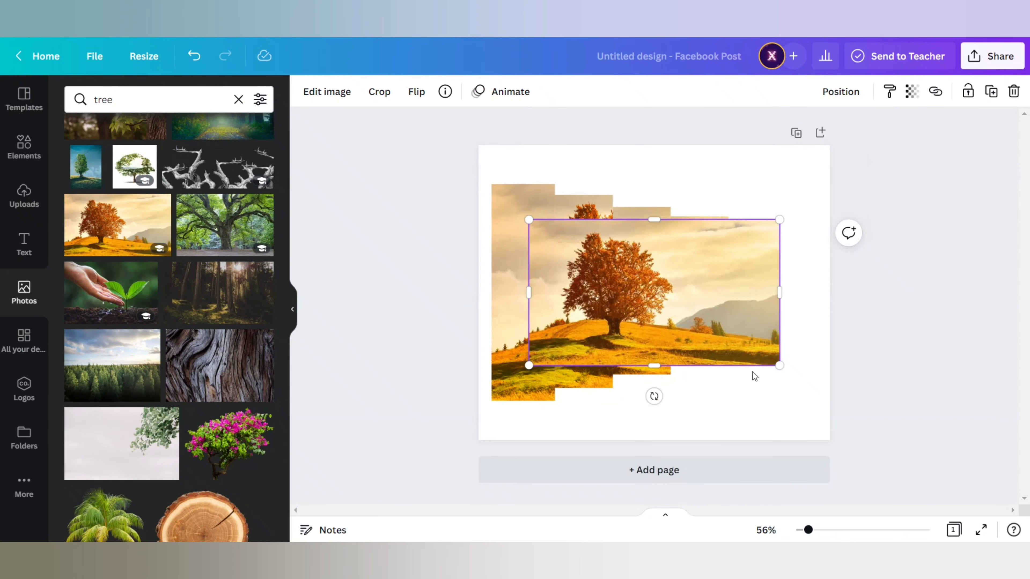
drag(529, 292, 758, 294)
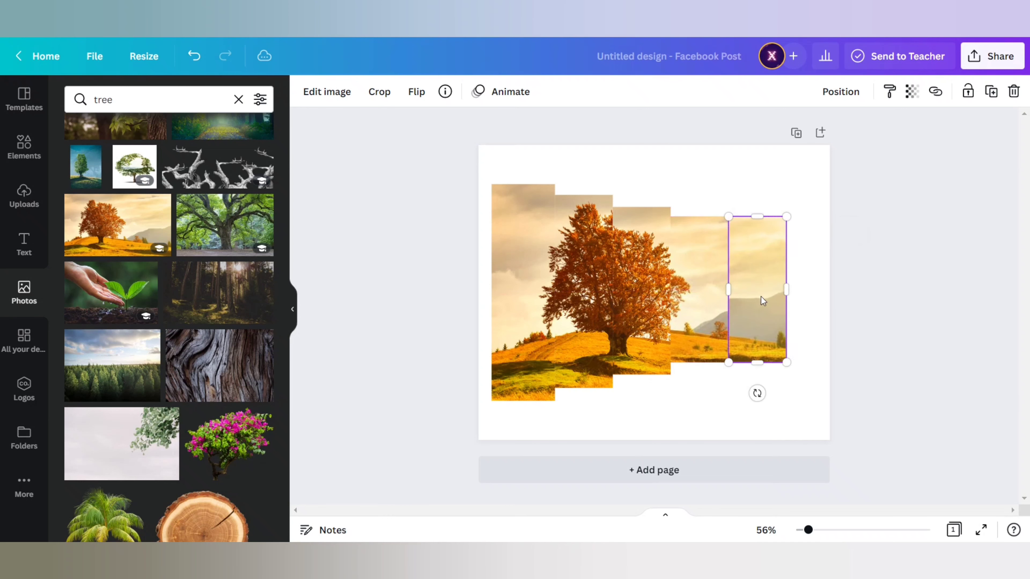
drag(763, 364, 754, 351)
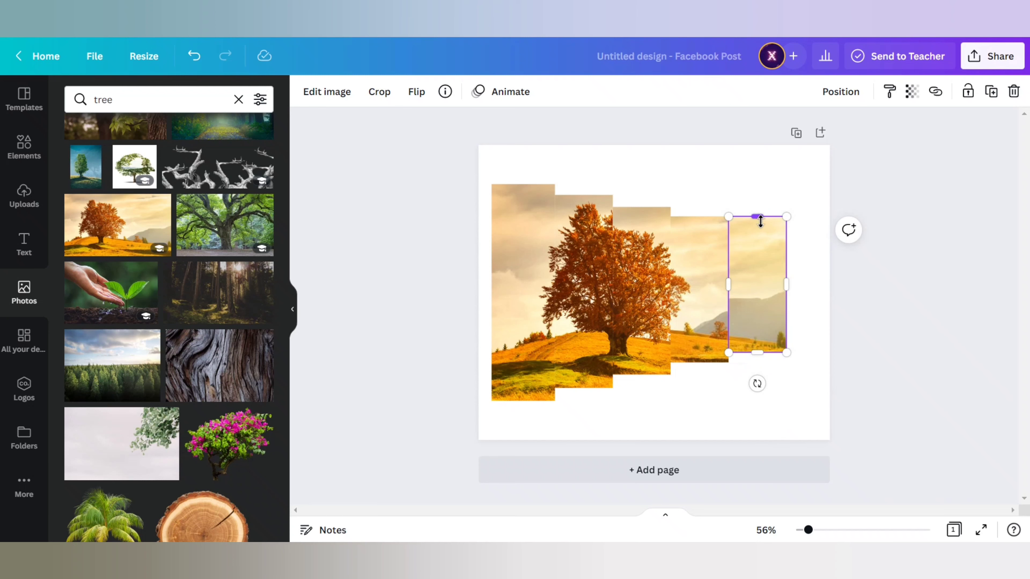
drag(760, 221, 761, 226)
- Reposition the mountain scenery inside the fifth strip's crop to continue the fourth strip
double_click(750, 318)
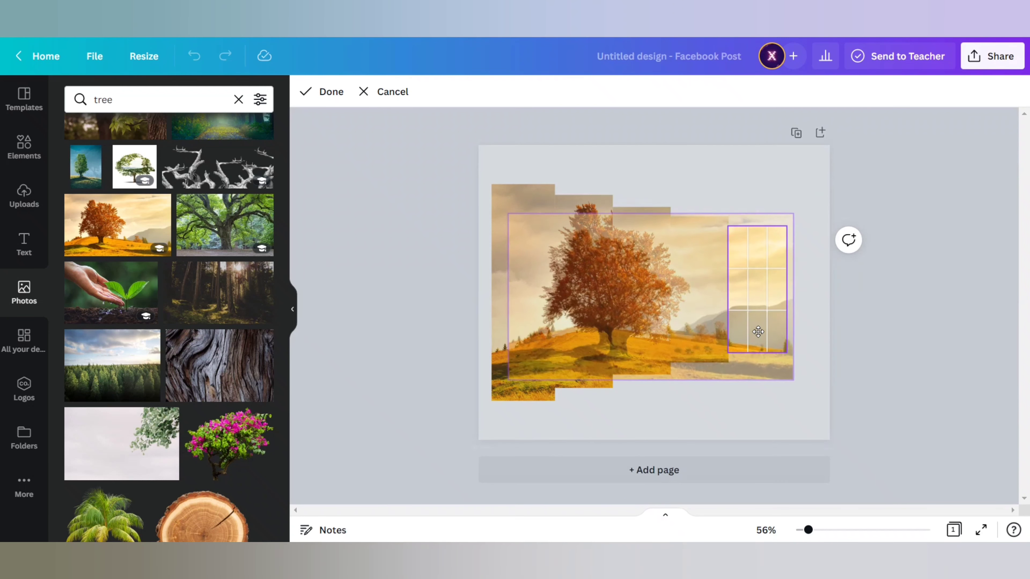
drag(757, 332, 754, 333)
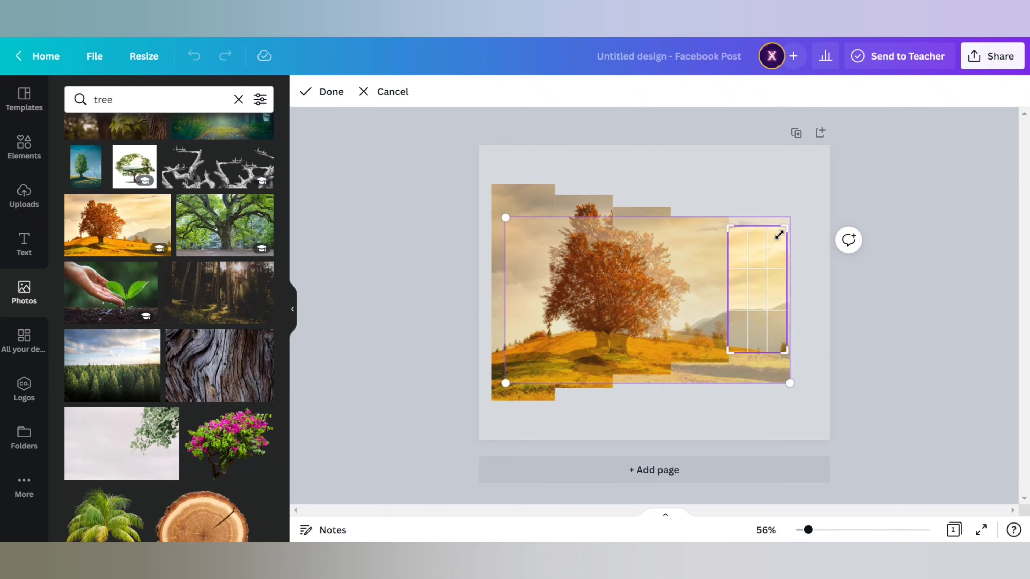
click(795, 181)
click(795, 181)
- Add a sixth copy of the tree photo and crop it to the shortest strip, about 114 wide, at the row's right end
click(116, 231)
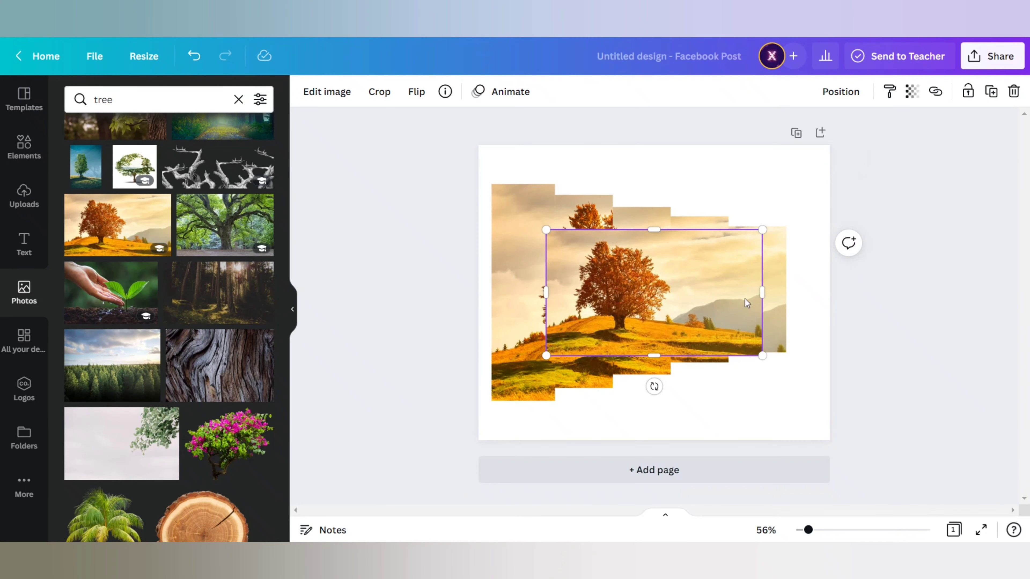
drag(745, 298, 812, 293)
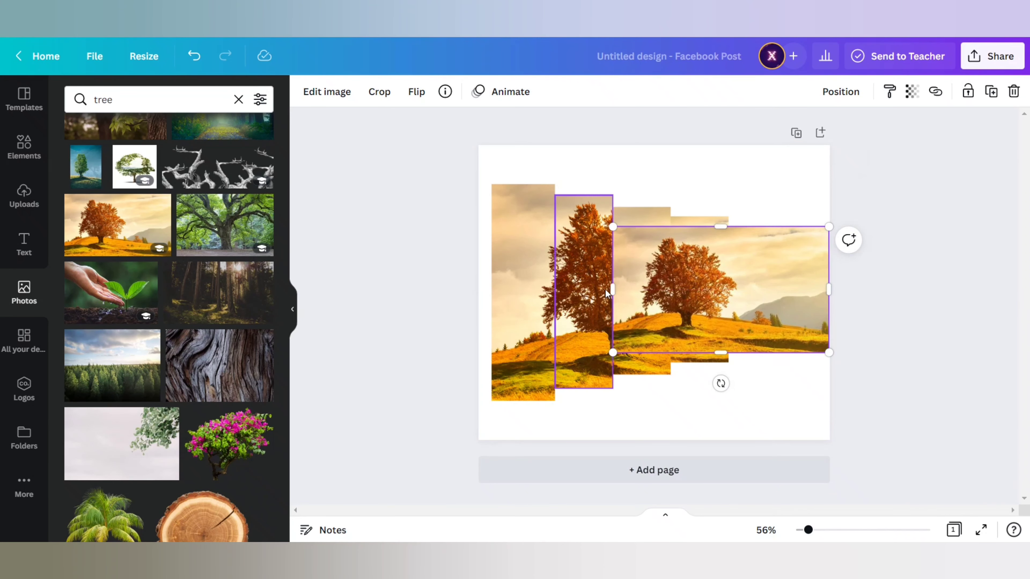
drag(614, 288, 789, 297)
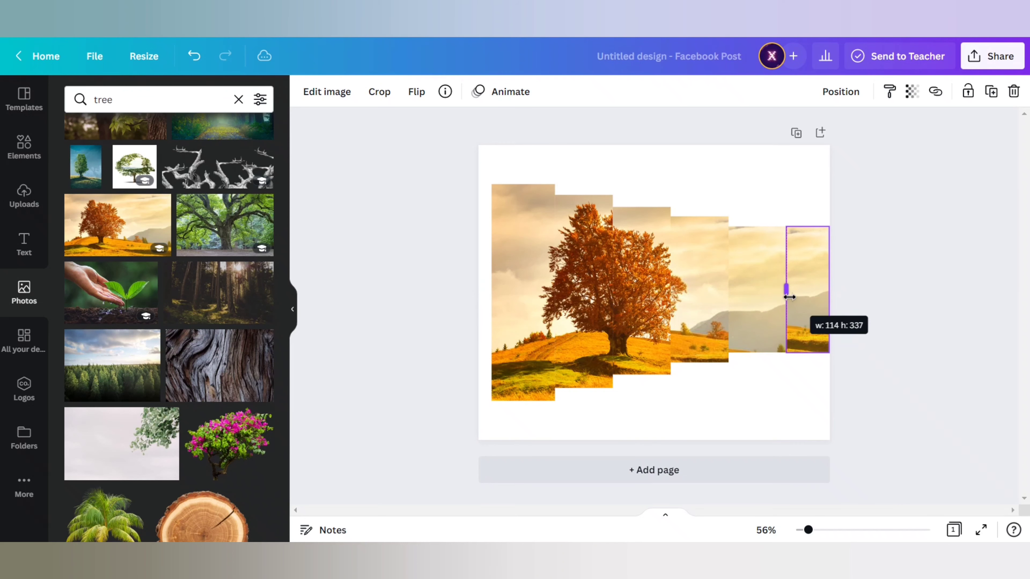
drag(791, 297, 792, 297)
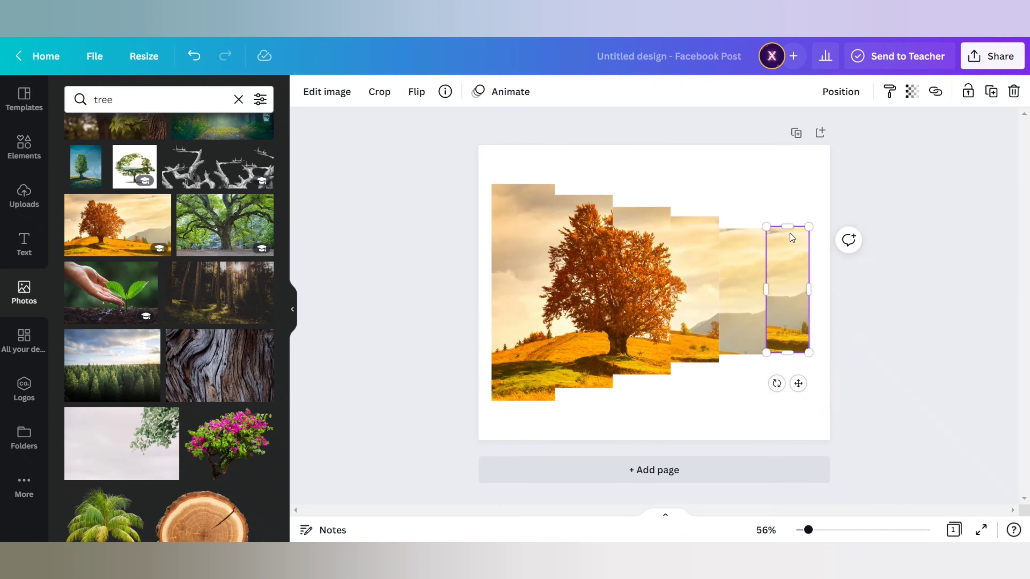
drag(787, 228, 788, 242)
mouse_move(788, 352)
mouse_down()
mouse_move(791, 331)
mouse_move(794, 339)
mouse_up()
- Adjust the picture inside the sixth strip's crop and deselect the strip
double_click(787, 327)
click(770, 203)
click(770, 200)
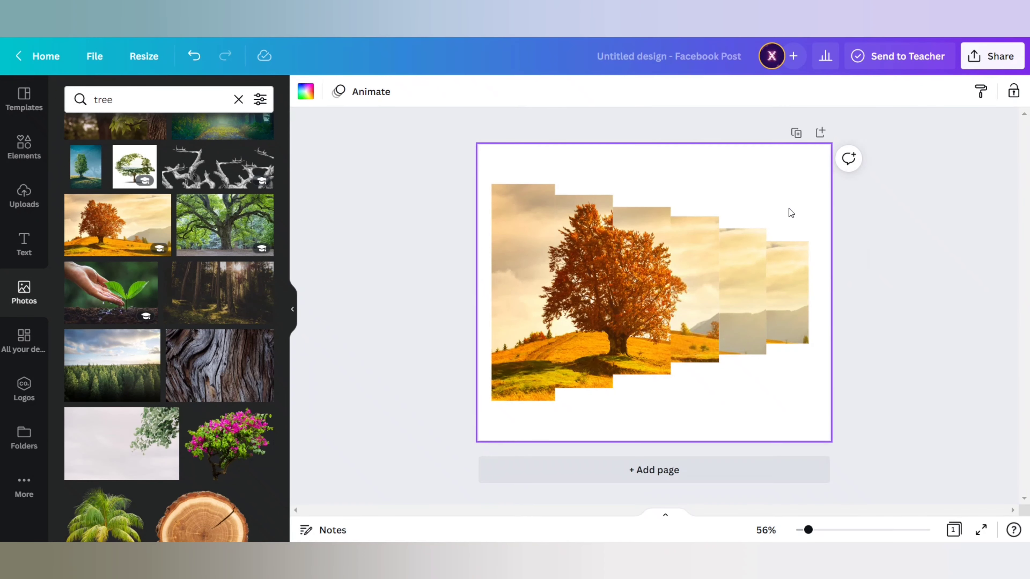
- Add the uploaded black vertical bar image and crop its empty margins on all four sides to about 217 wide
click(24, 199)
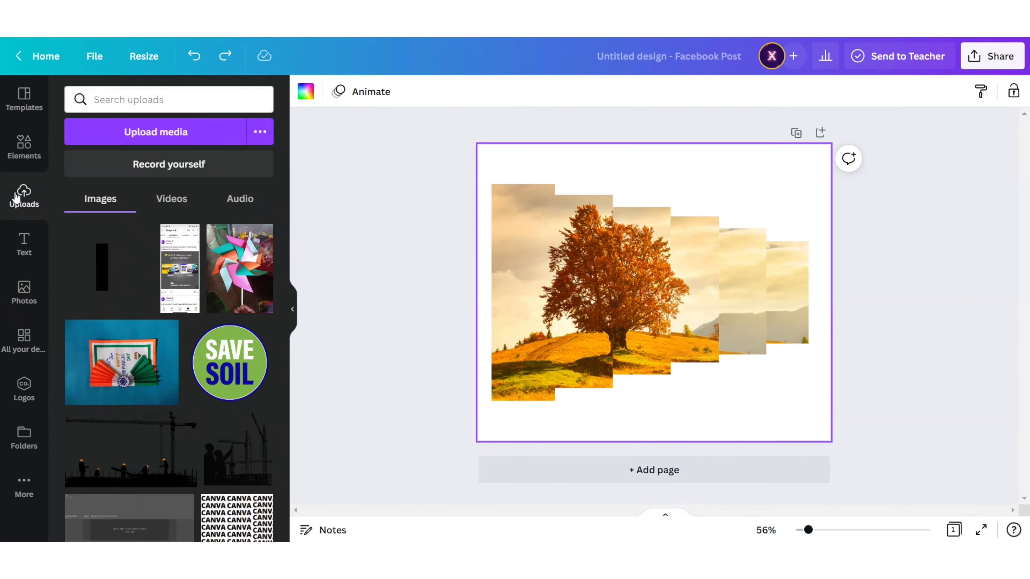
click(107, 273)
click(27, 292)
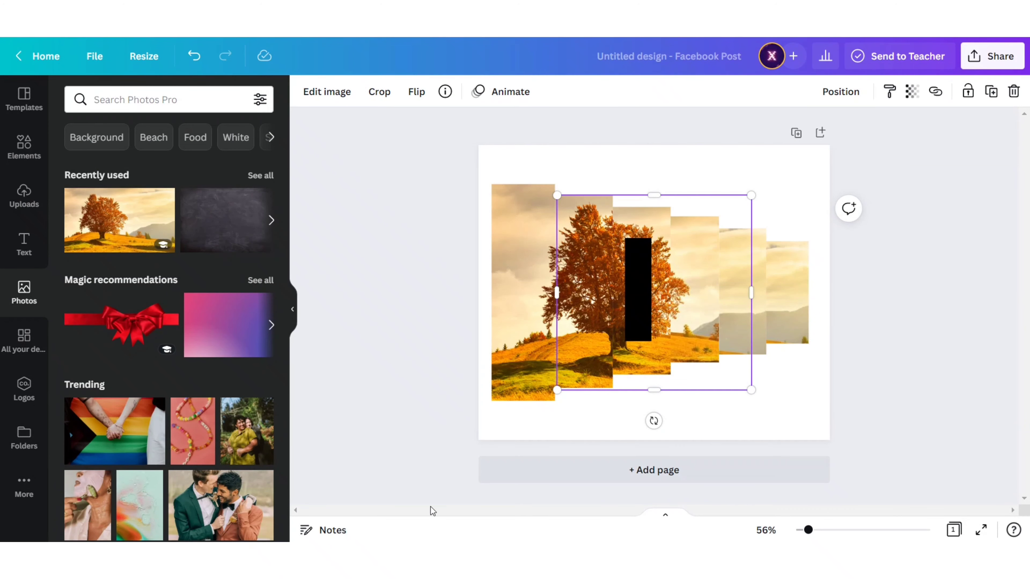
drag(755, 293, 681, 293)
drag(557, 292, 599, 298)
drag(639, 390, 639, 363)
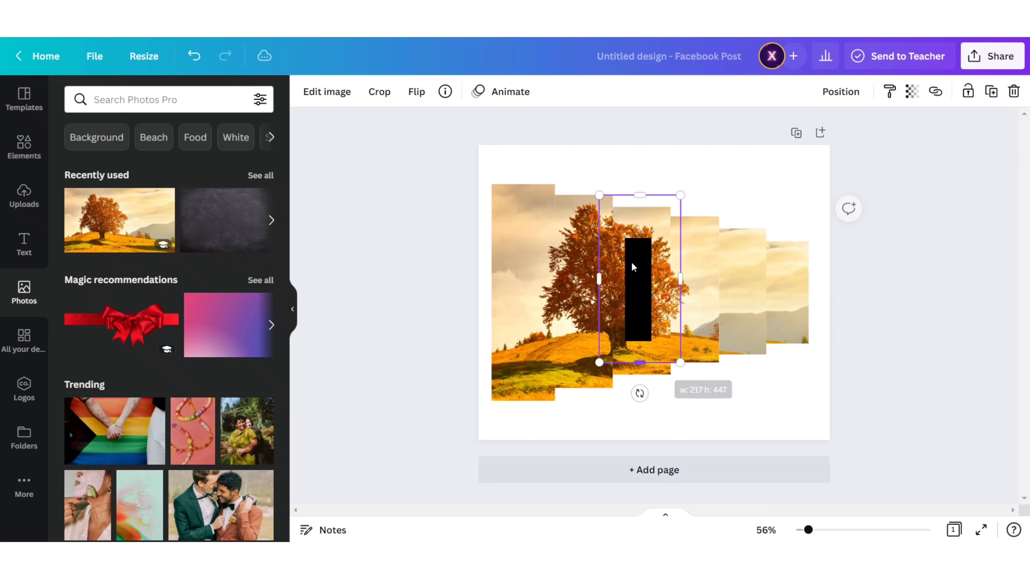
drag(640, 196, 639, 217)
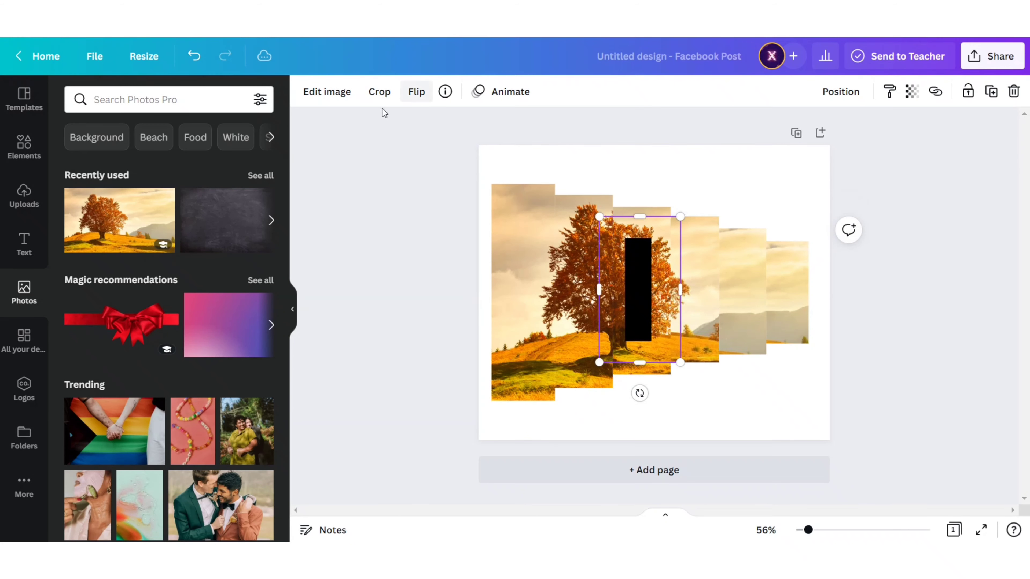
- Set the black bar image's blur to 60
click(327, 91)
click(261, 353)
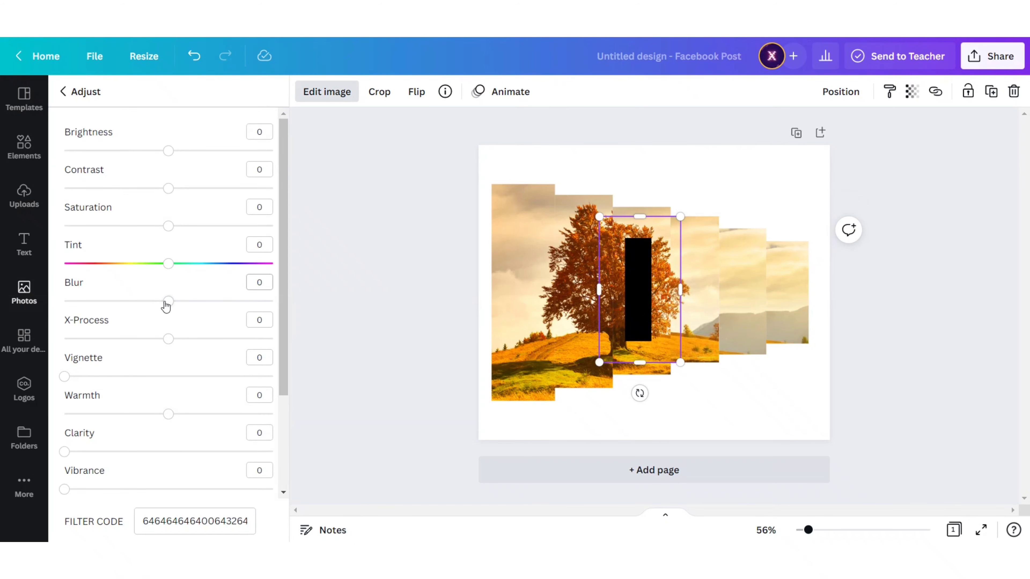
drag(173, 307, 230, 320)
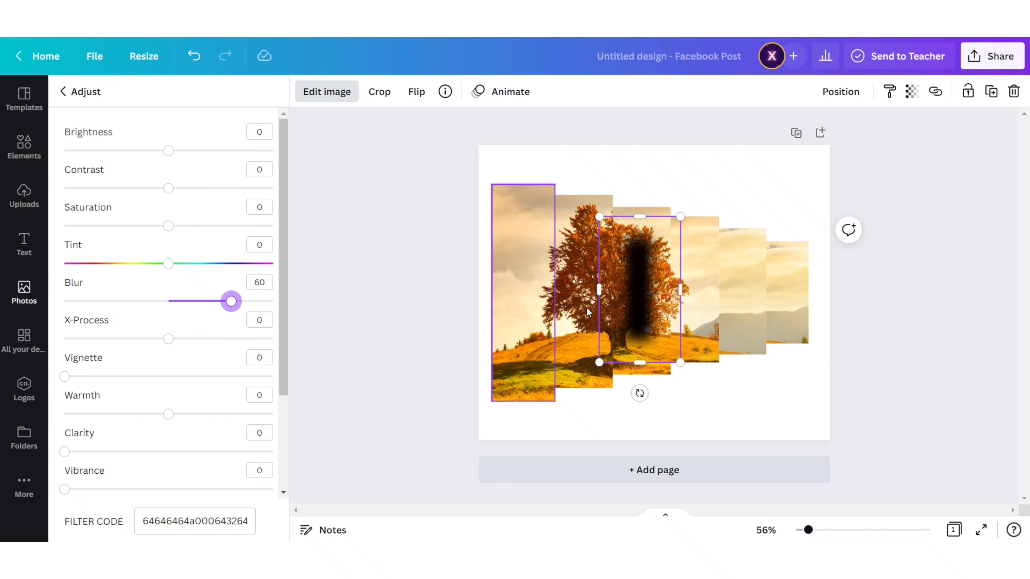
- Move the blurred black bar to the sixth strip's right edge, send it behind the strip and shrink it slightly
drag(668, 297, 800, 301)
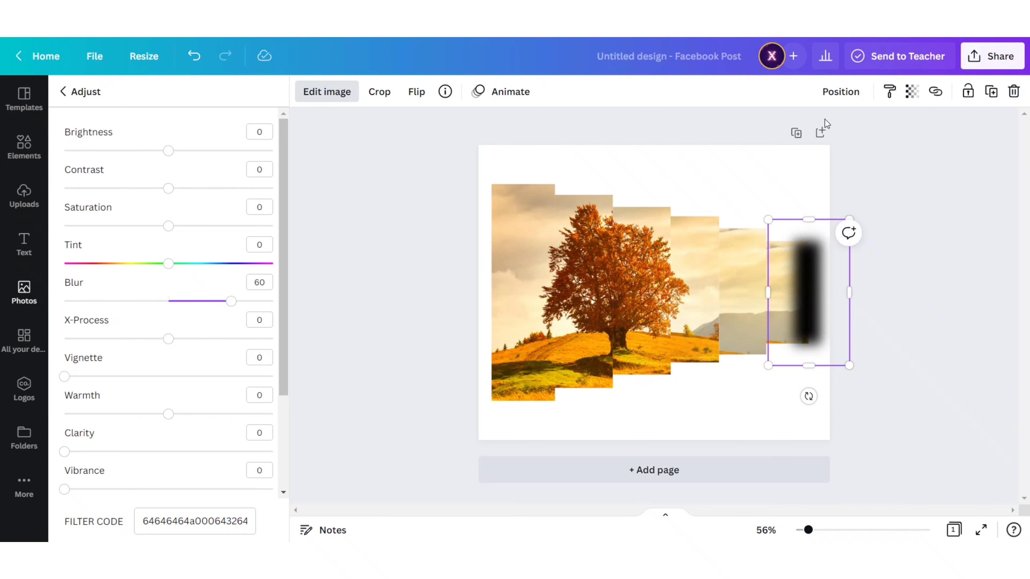
click(840, 92)
click(783, 132)
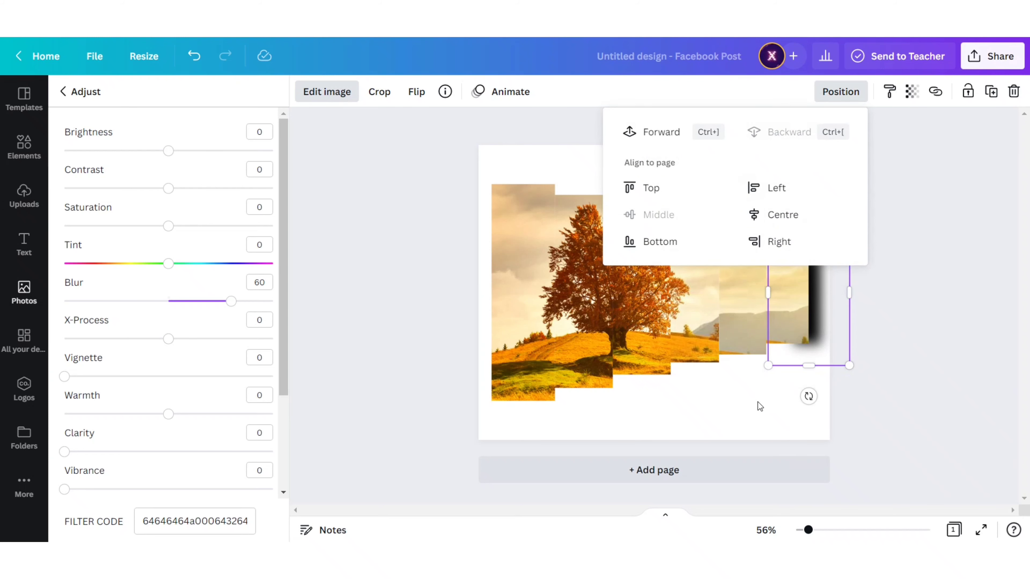
drag(849, 366, 846, 363)
drag(820, 313, 818, 315)
drag(846, 364, 838, 355)
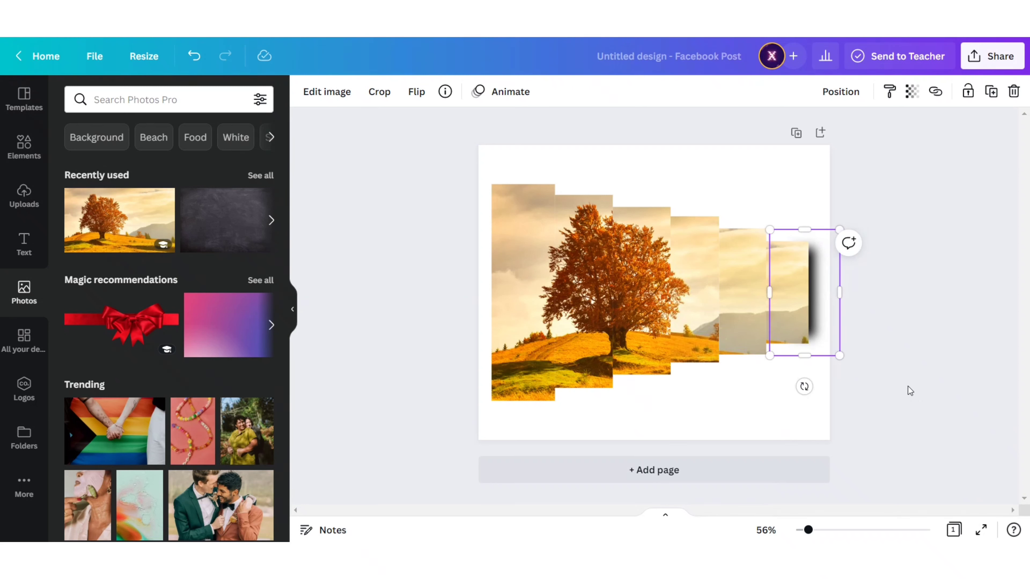
- Duplicate the shadow bar, enlarge the copy and place it over the fifth strip's right edge
drag(817, 339, 825, 349)
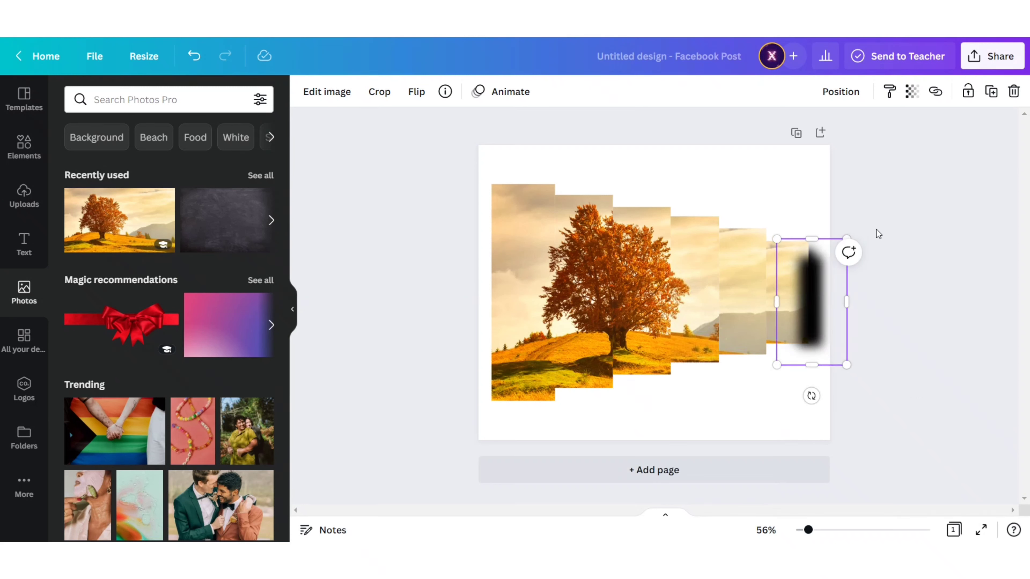
drag(807, 299, 759, 284)
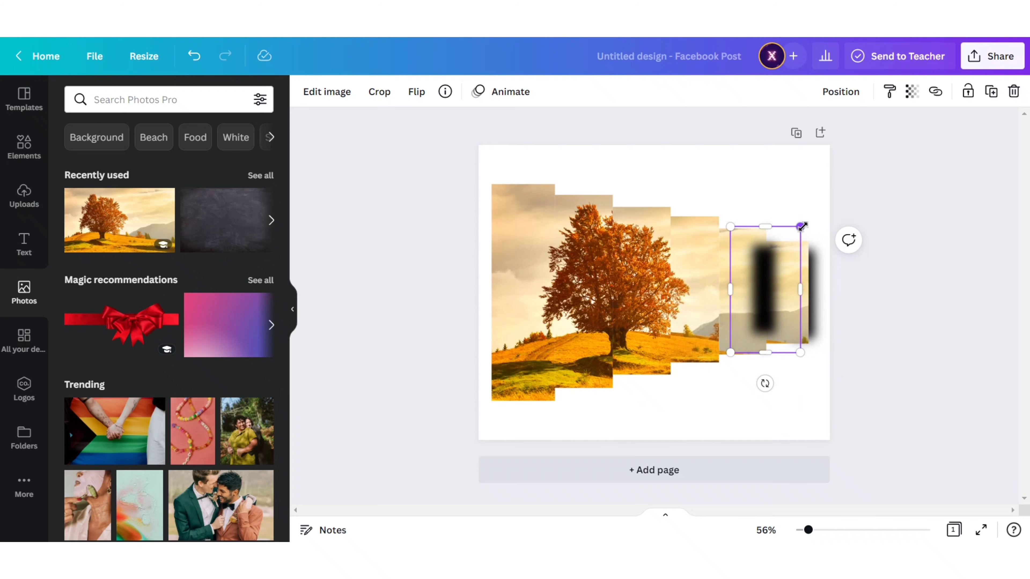
drag(801, 226, 819, 195)
drag(731, 350, 717, 373)
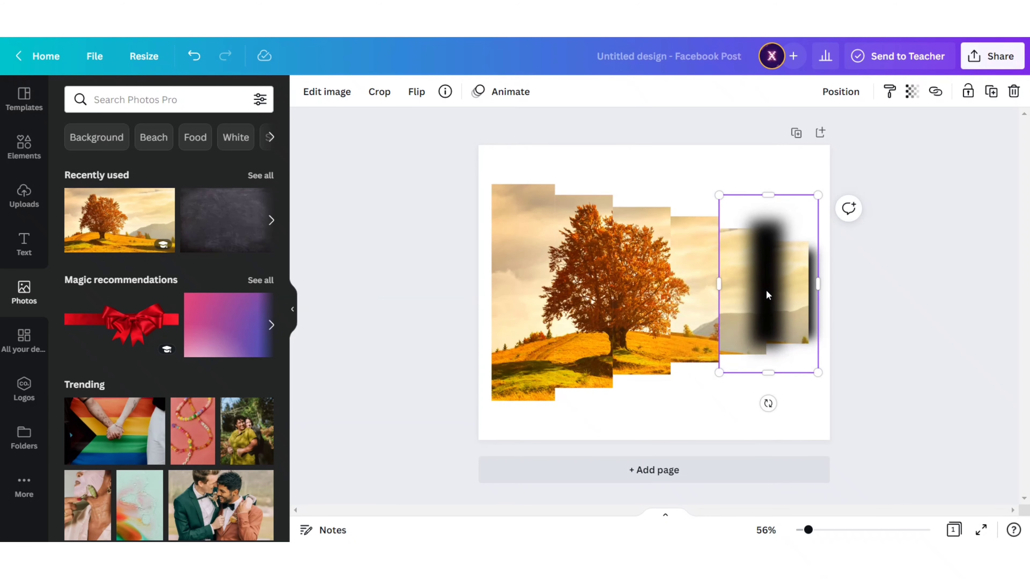
drag(763, 288, 756, 297)
drag(711, 292, 736, 291)
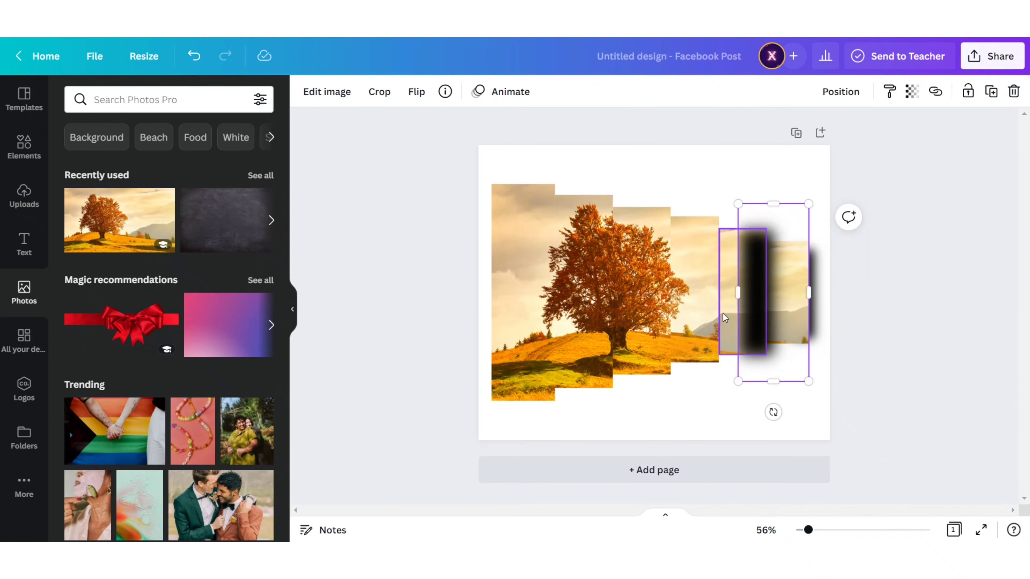
- Bring the fifth strip in front of its shadow bar and shrink the bar to about 170 wide and 427 high
click(727, 293)
click(839, 94)
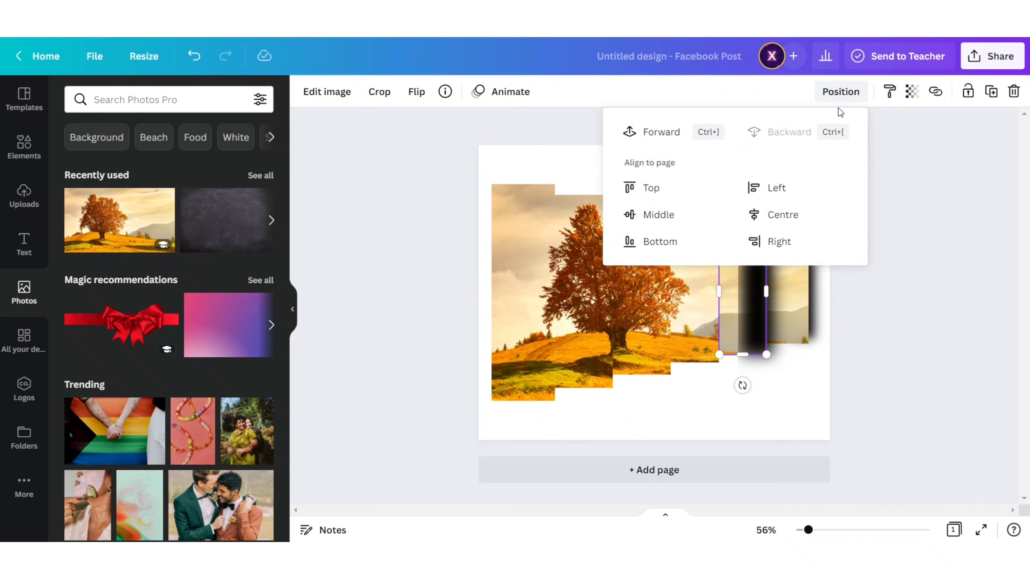
click(660, 132)
click(779, 378)
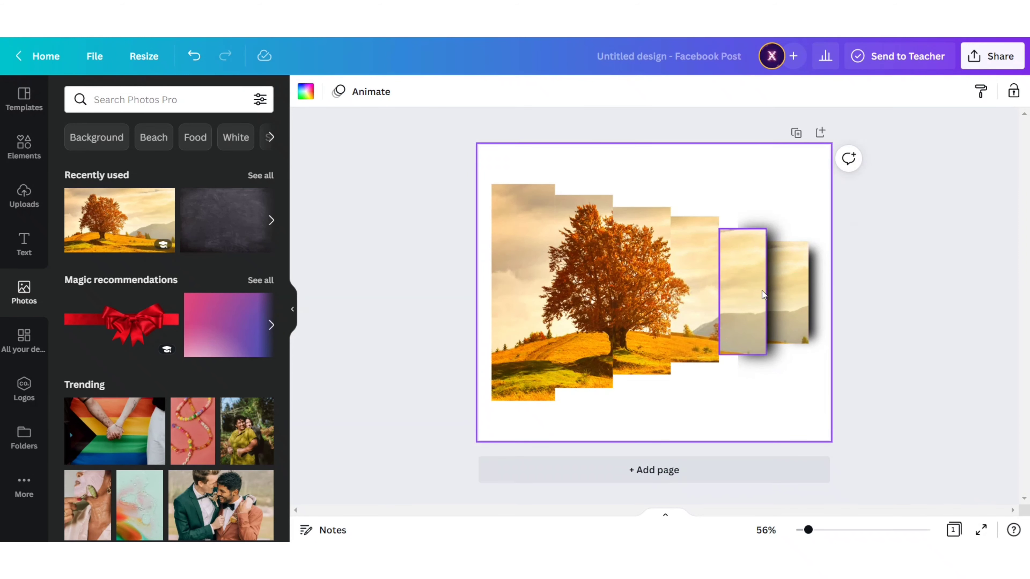
click(764, 364)
drag(739, 380, 741, 375)
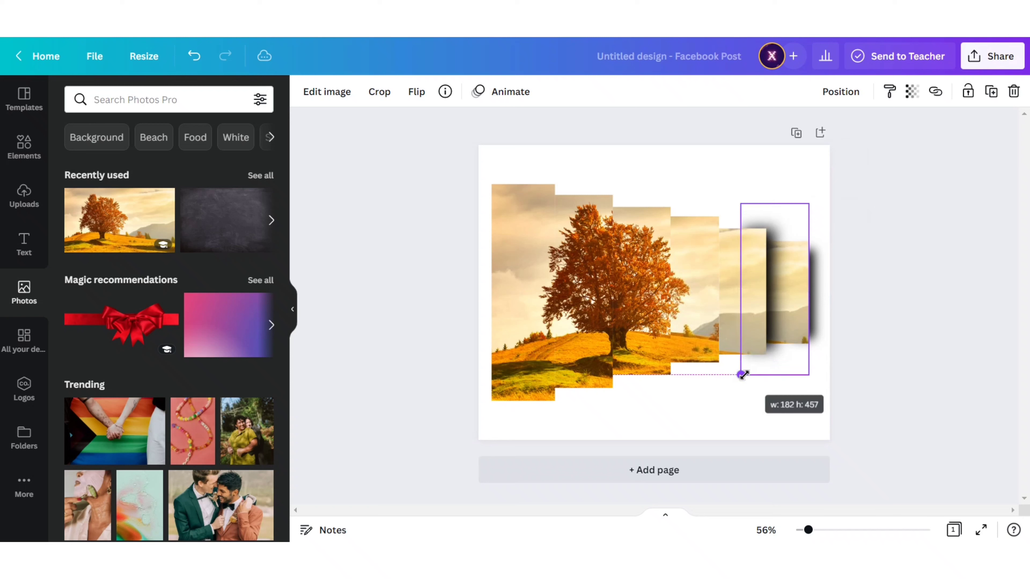
drag(807, 203, 803, 214)
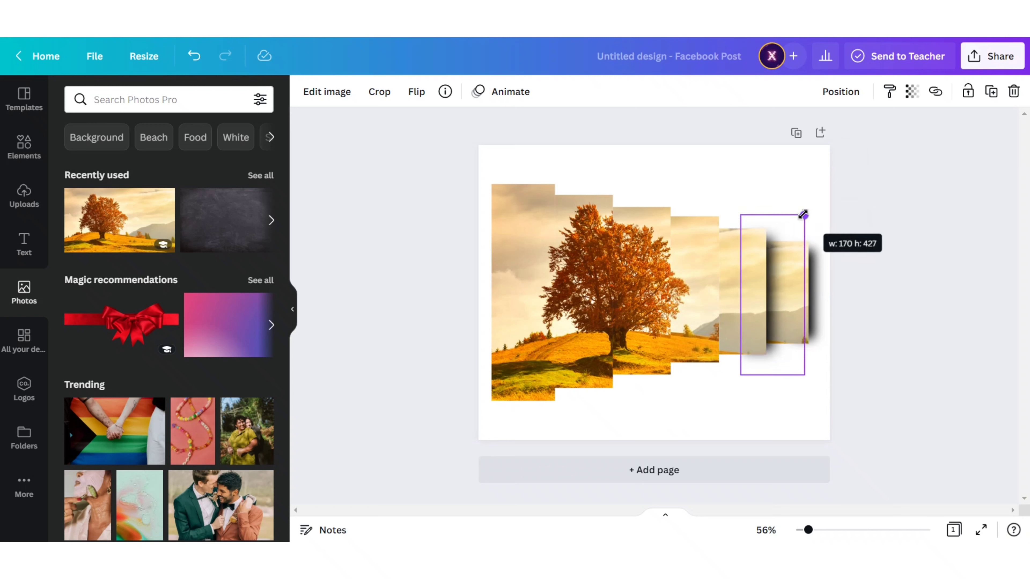
- Place a copy of the shadow bar on the fourth strip's right side, enlarge it to about 194 by 488, and undo the stray changes
drag(766, 316, 702, 285)
drag(691, 354, 681, 377)
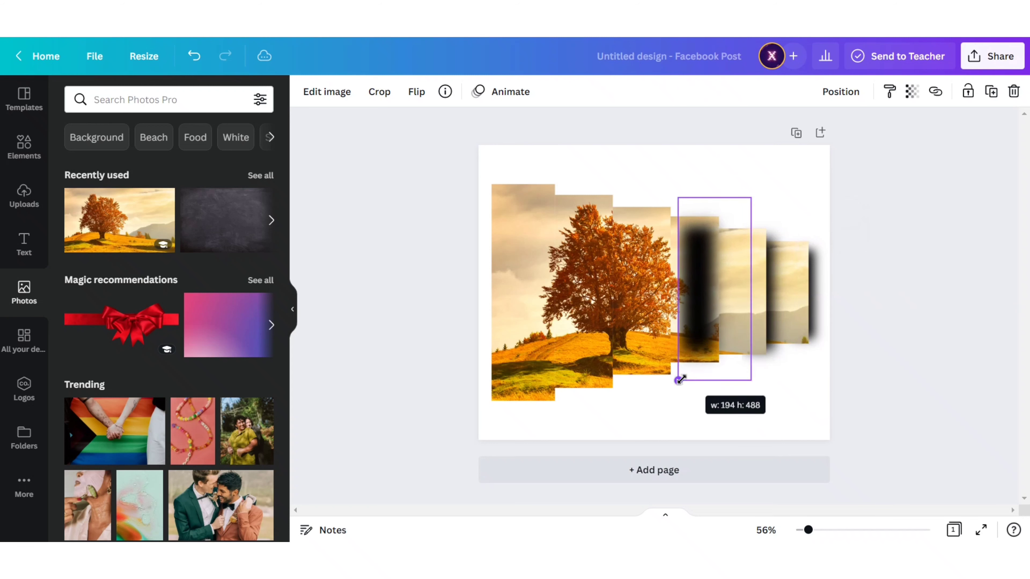
drag(706, 320, 730, 345)
key(ctrl+z)
key(ctrl+z)
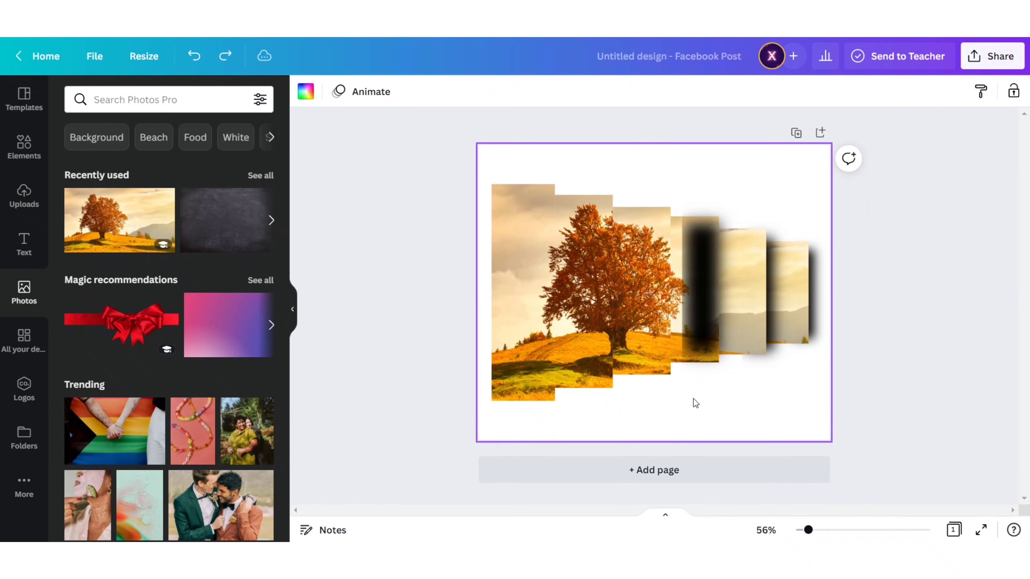
- Bring the fourth strip in front of its shadow bar, shift the bar right and shrink it to about 183 by 460
click(838, 92)
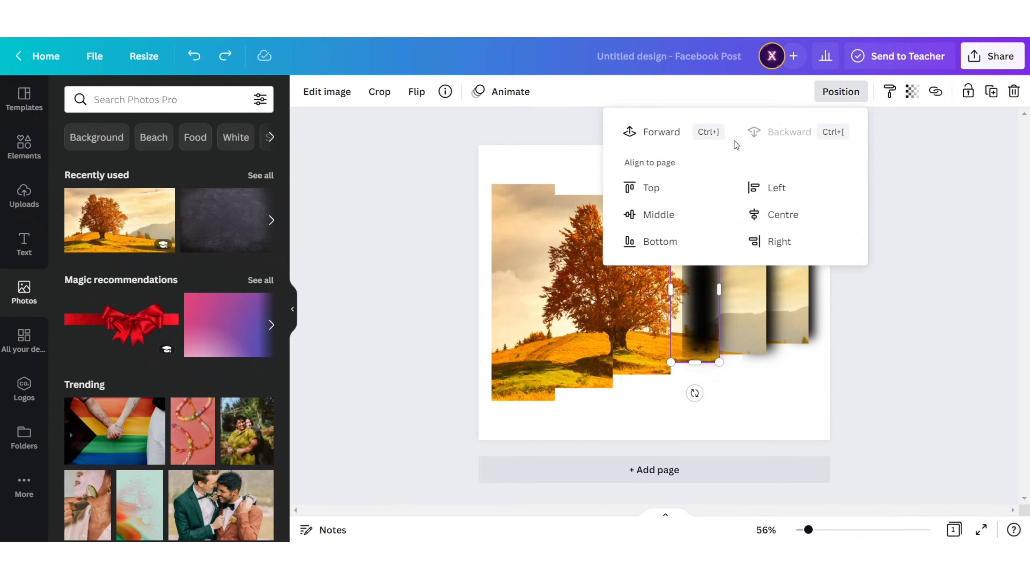
click(657, 131)
click(749, 405)
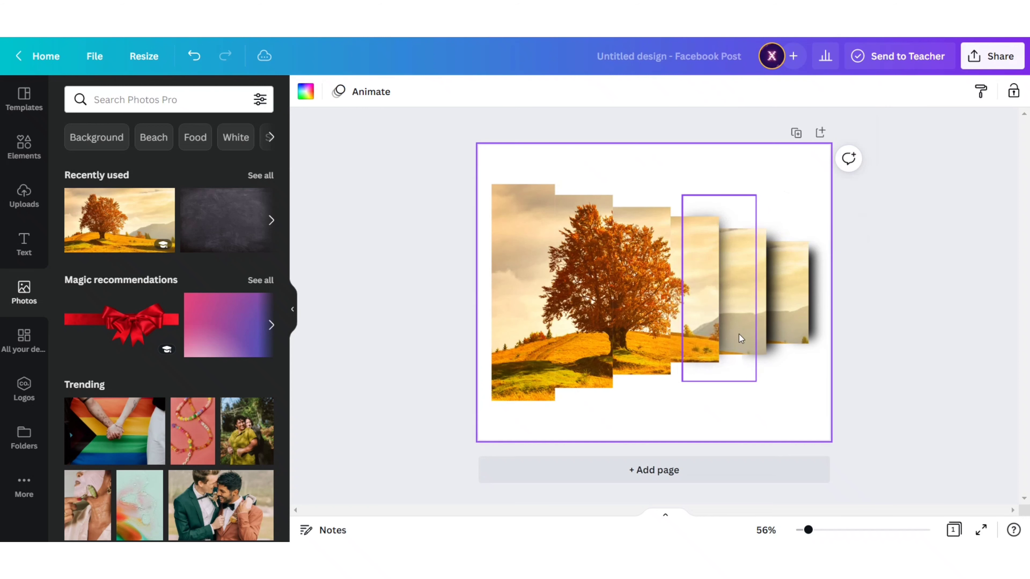
click(728, 311)
drag(727, 311, 734, 313)
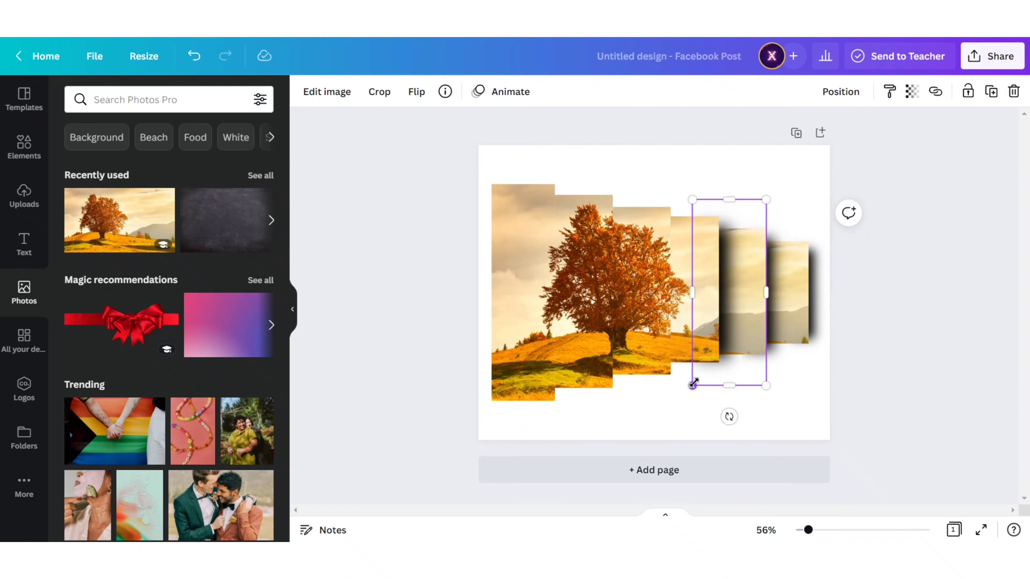
drag(692, 383, 696, 379)
drag(766, 199, 763, 202)
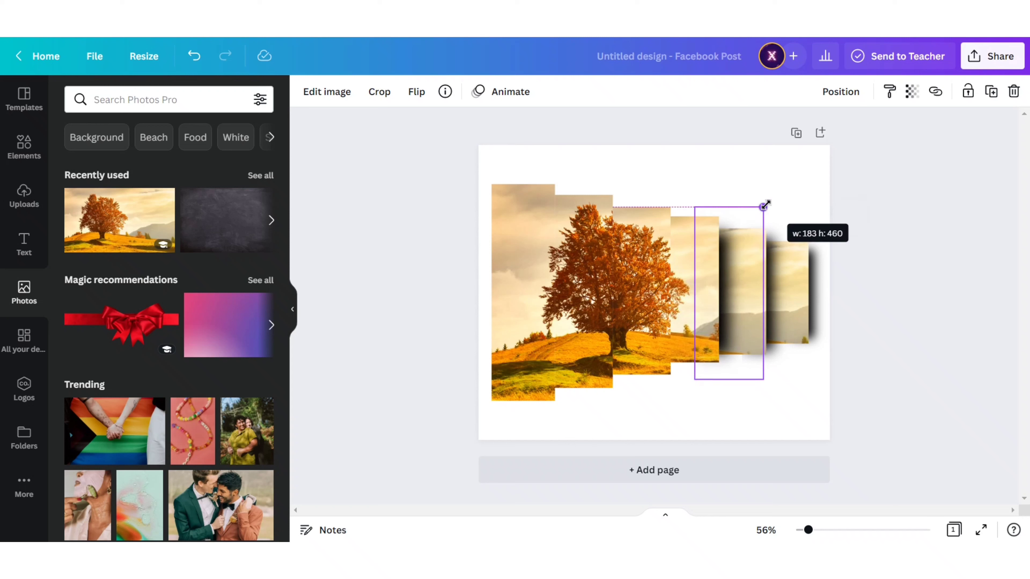
- Duplicate the shadow bar for the third strip, layer it behind that strip and fit it along the right edge
drag(741, 367, 746, 375)
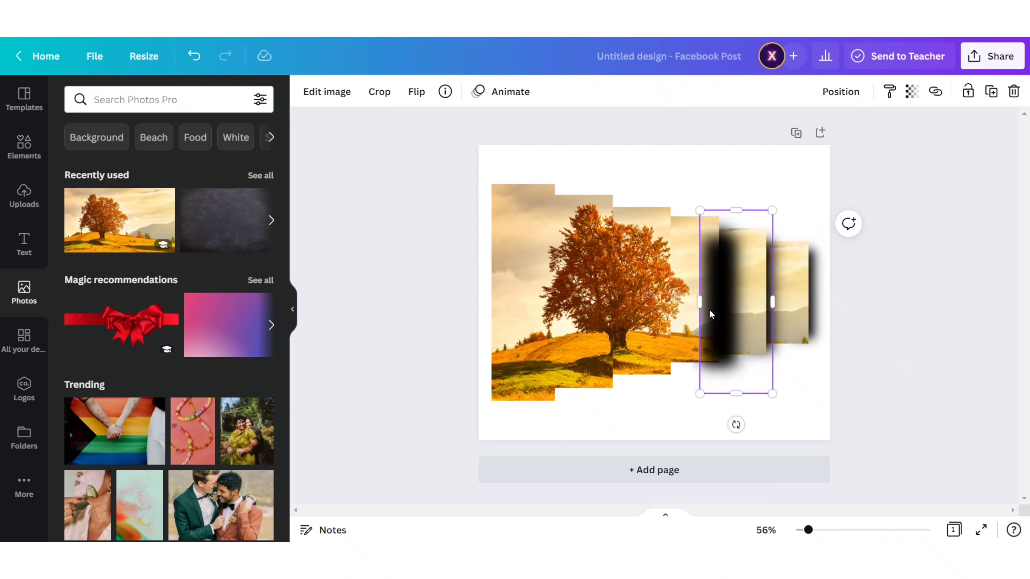
drag(709, 309, 645, 308)
drag(635, 386, 621, 369)
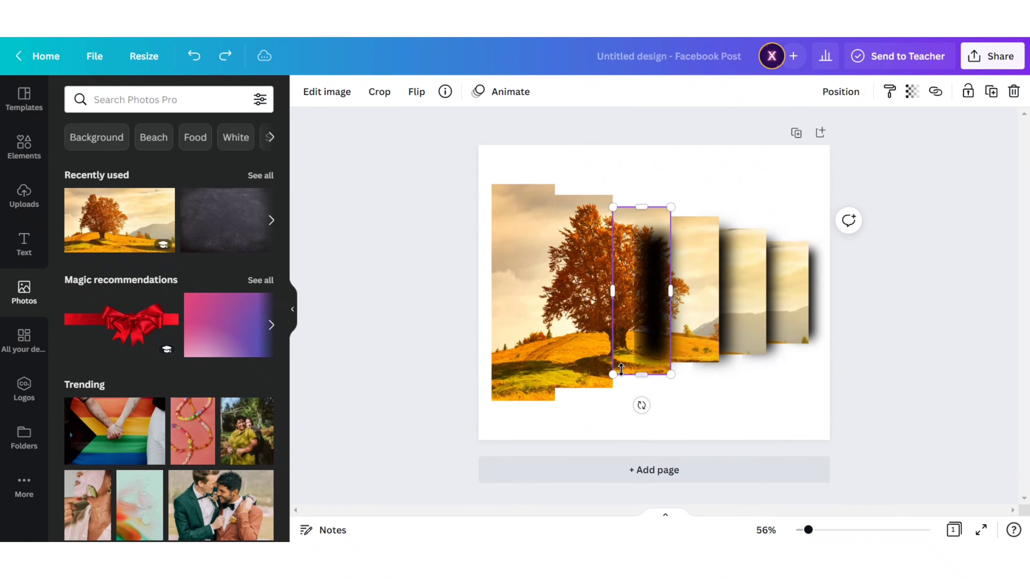
click(844, 90)
click(665, 129)
click(789, 407)
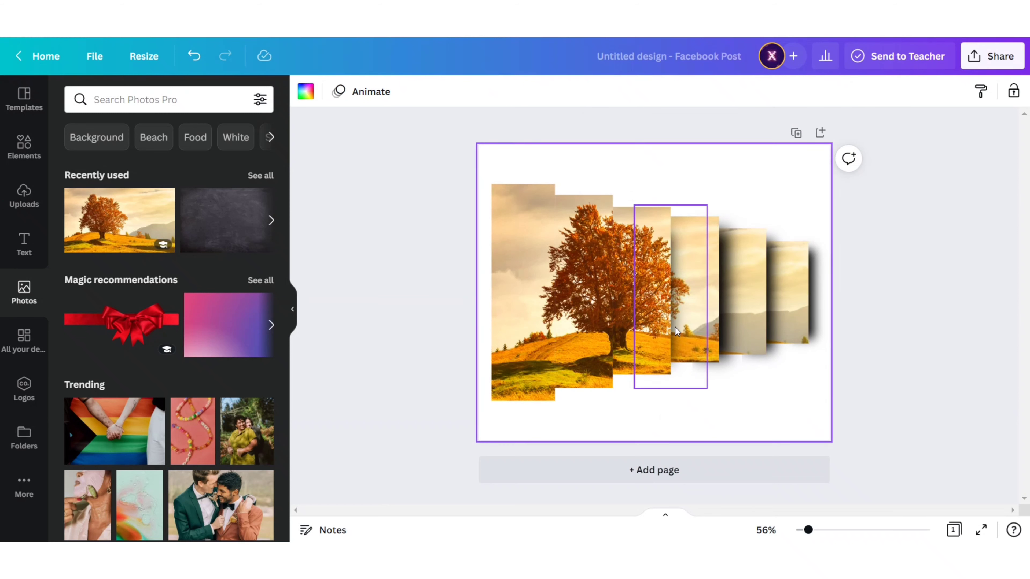
drag(676, 330, 687, 331)
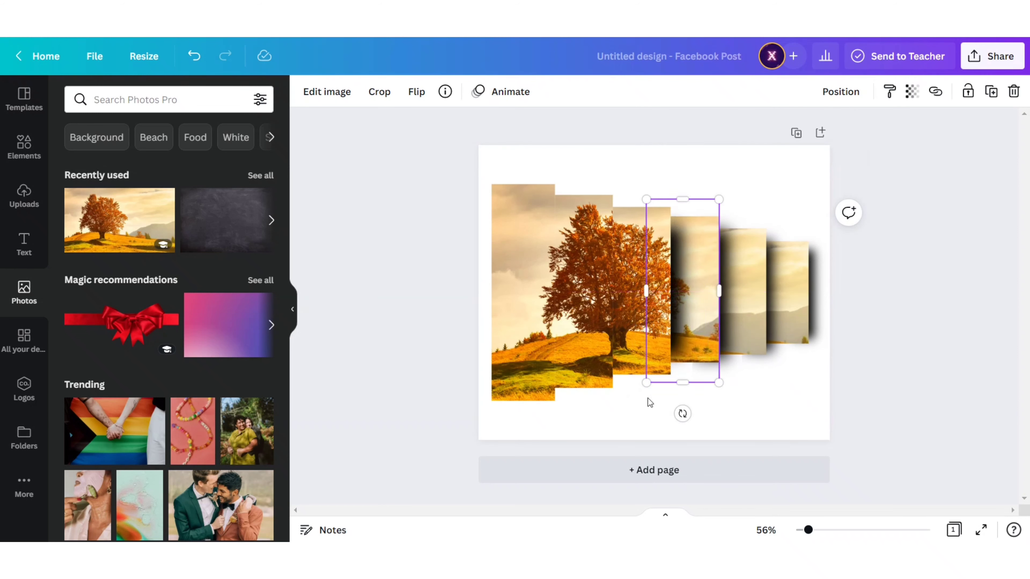
mouse_move(647, 383)
mouse_down()
mouse_move(612, 405)
mouse_move(632, 416)
mouse_move(661, 370)
mouse_up()
- Duplicate the shadow bar onto the second strip's right side and bring the second strip in front of it
key(ctrl+d)
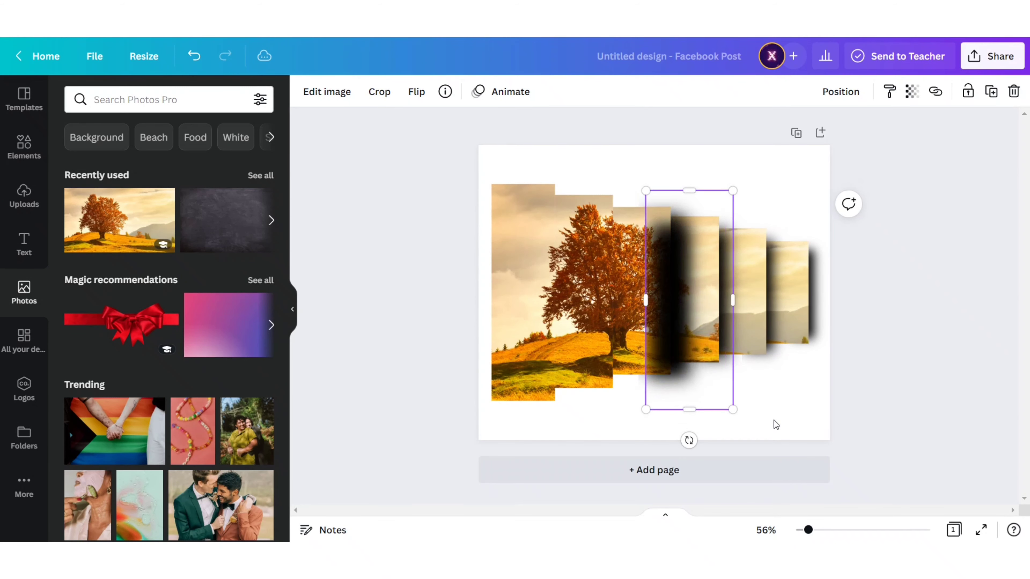
drag(676, 318, 603, 308)
click(609, 341)
click(841, 91)
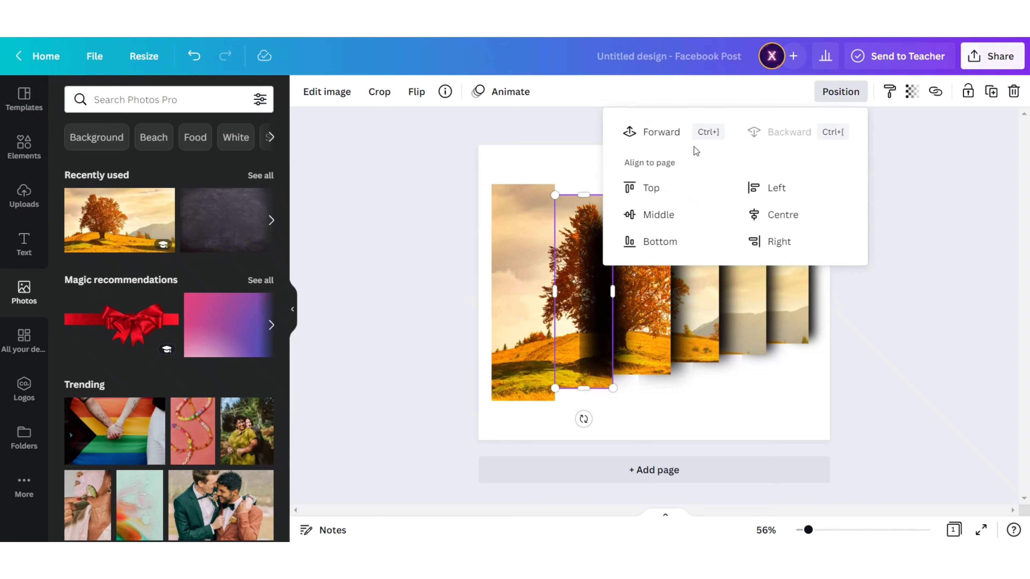
click(661, 131)
- Shift the second strip's shadow bar right and enlarge it to about 257 wide and 646 high
click(630, 317)
click(634, 289)
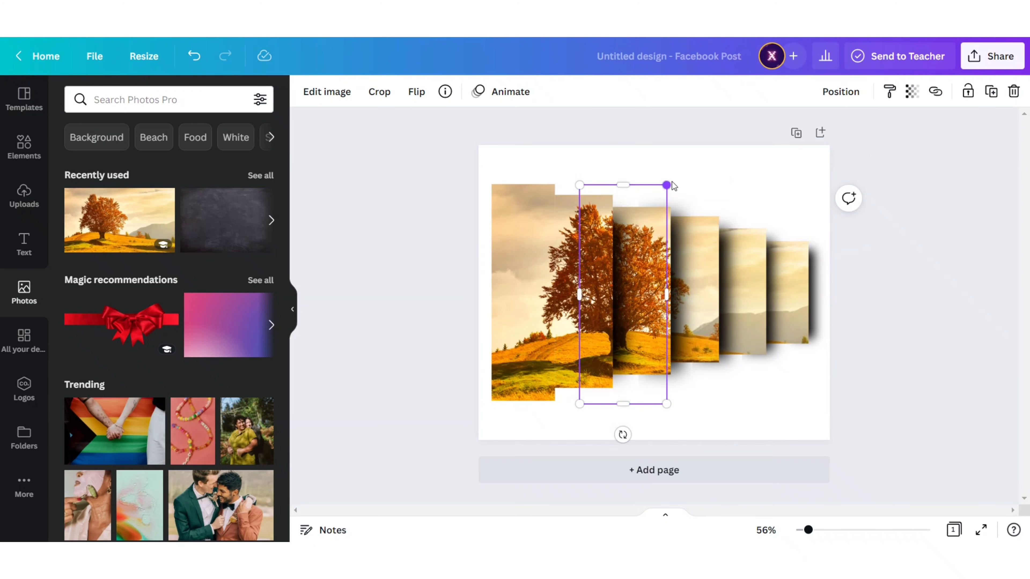
drag(672, 186, 678, 169)
drag(579, 404, 578, 408)
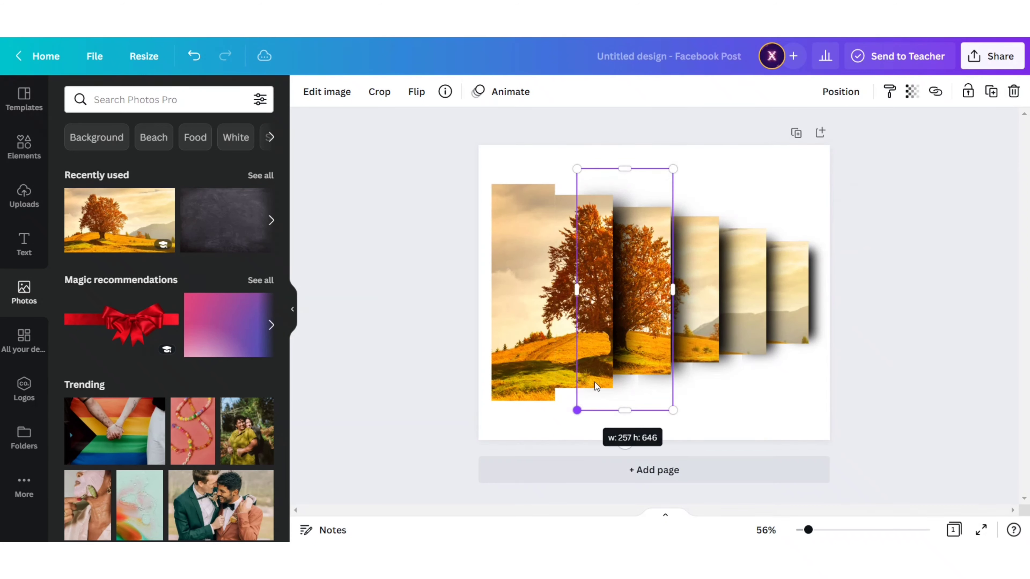
- Duplicate the shadow bar, move the copy to the first strip's right edge and enlarge it beyond the strip's height
drag(626, 287, 615, 307)
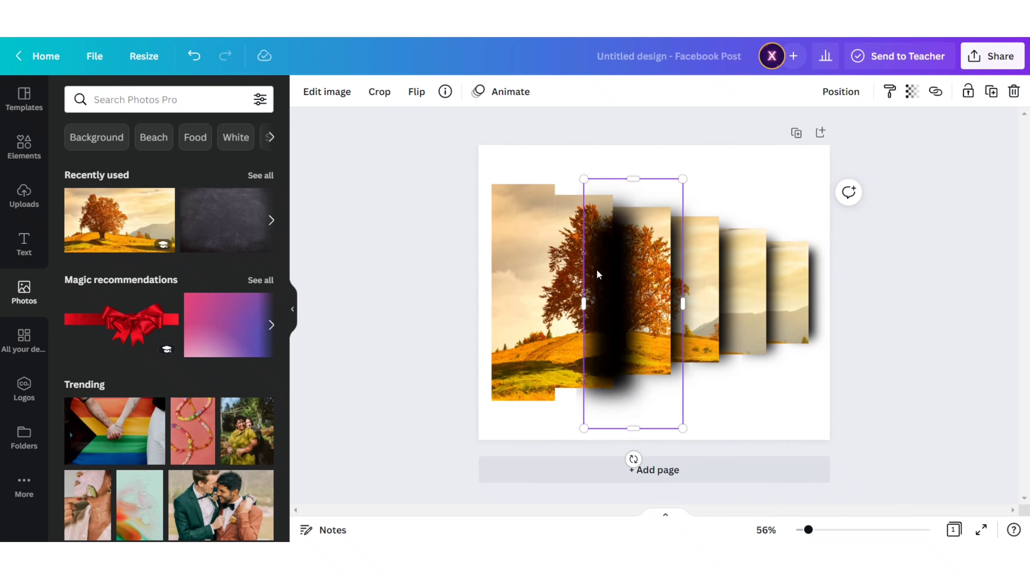
drag(598, 274, 544, 252)
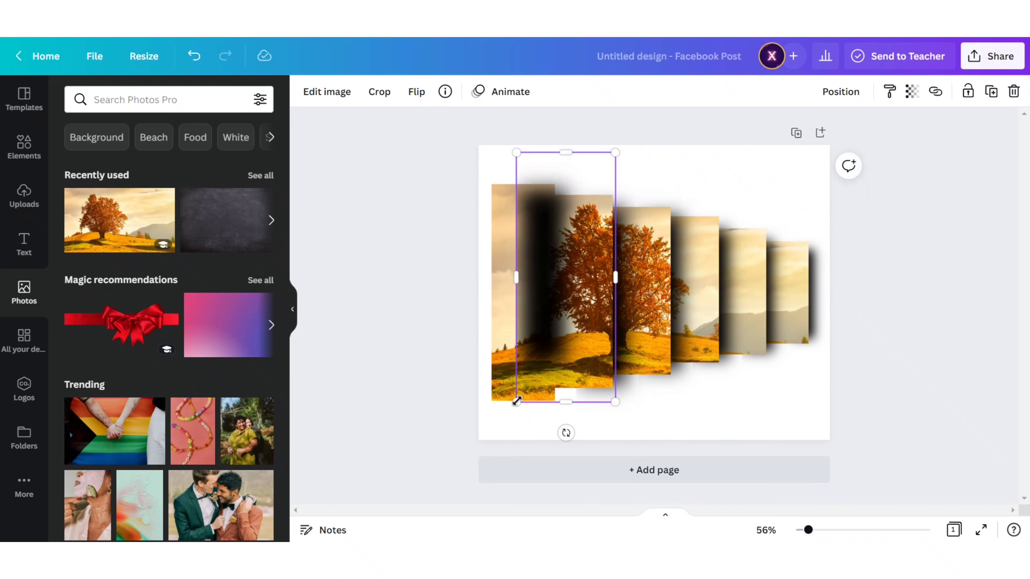
drag(516, 402, 464, 417)
drag(528, 358, 535, 356)
- Bring the first, tallest strip in front of its shadow bar
click(497, 391)
click(848, 96)
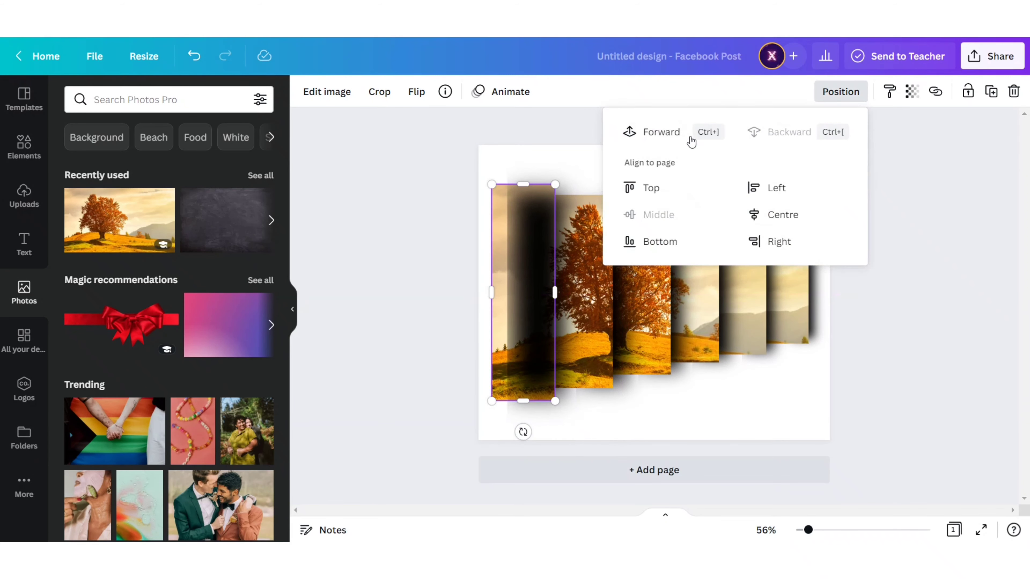
click(661, 132)
click(725, 411)
- Nudge the shadow bar behind the first strip into place, deselect it and hide the photo library
click(566, 320)
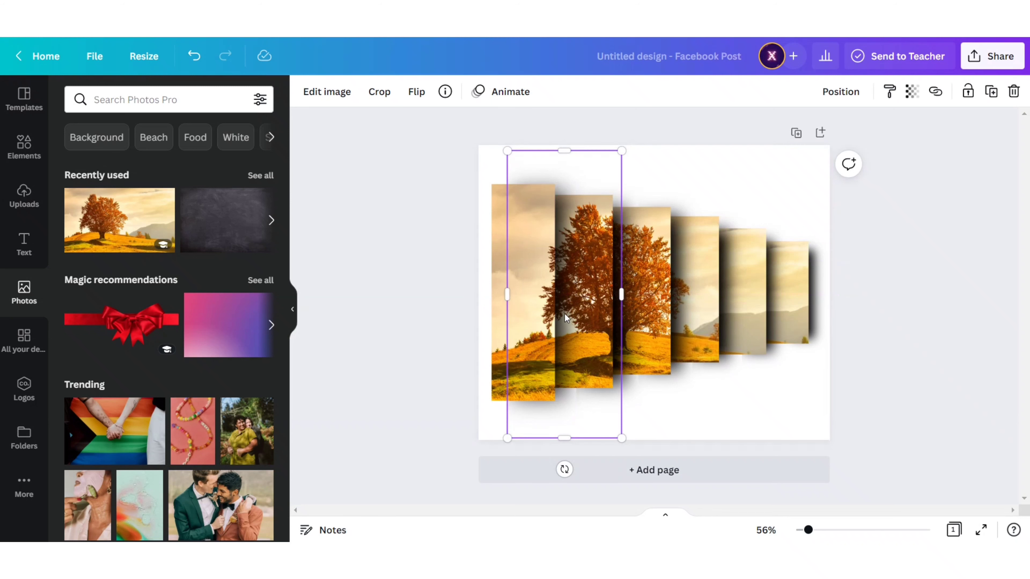
drag(565, 320, 564, 316)
click(784, 393)
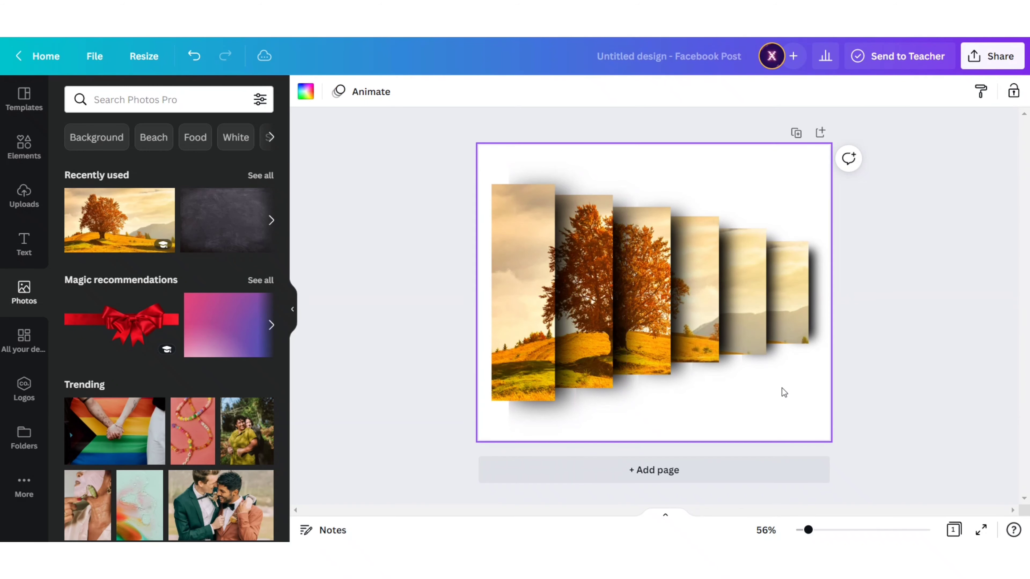
click(293, 311)
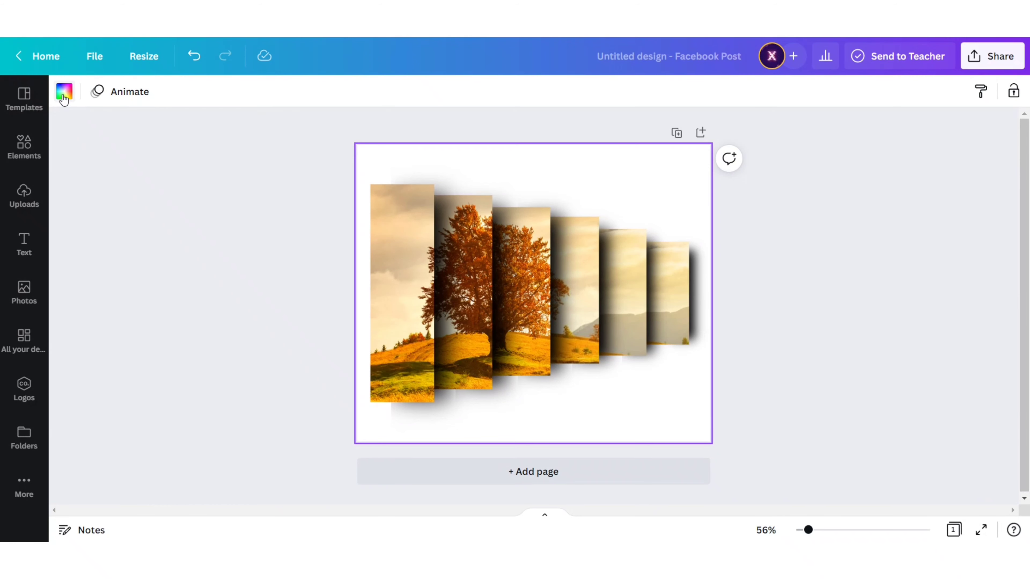